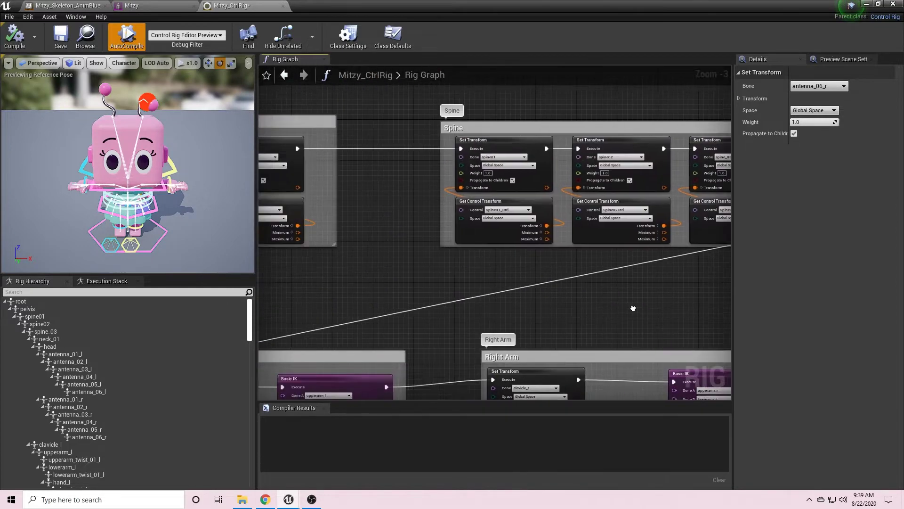
Step: Examine the Rig Graph's spine, arm, left leg, left finger and right finger control sections, and return to the level editor
{"action": "right_click_drag", "start_coordinate": [565, 236], "coordinate": [555, 70]}
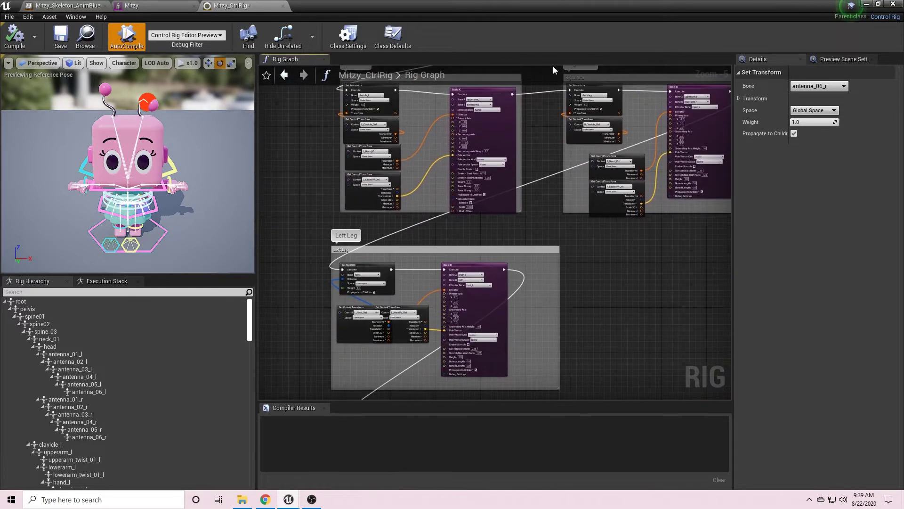
{"action": "right_click_drag", "start_coordinate": [616, 339], "coordinate": [567, 140]}
{"action": "right_click_drag", "start_coordinate": [564, 273], "coordinate": [551, 95]}
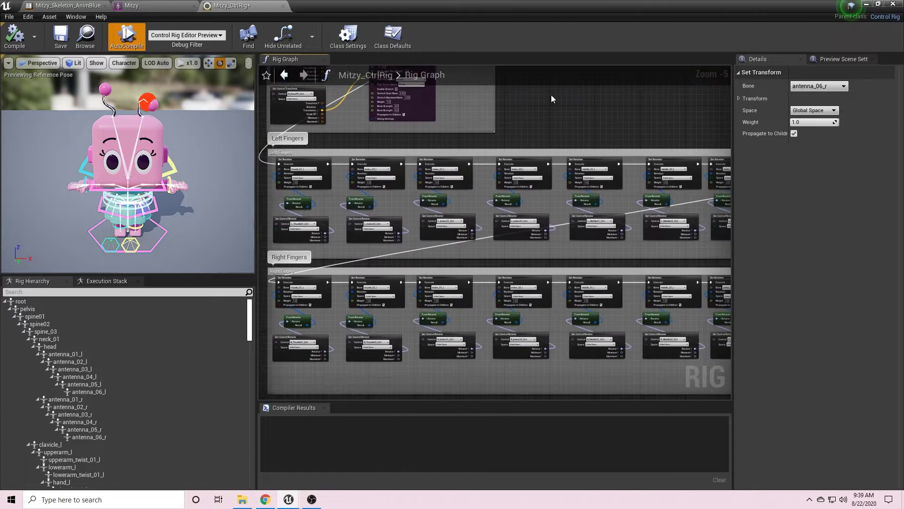
{"action": "mouse_move", "coordinate": [564, 231]}
{"action": "right_mouse_down"}
{"action": "mouse_move", "coordinate": [564, 179]}
{"action": "mouse_move", "coordinate": [360, 191]}
{"action": "mouse_move", "coordinate": [355, 248]}
{"action": "mouse_move", "coordinate": [386, 283]}
{"action": "right_mouse_up"}
{"action": "left_click", "coordinate": [867, 4]}
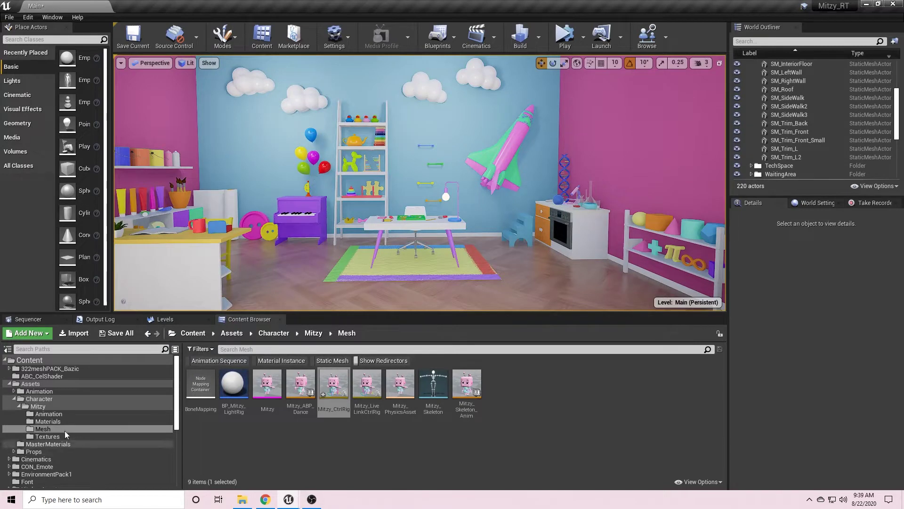
Step: Open the Floss animation from the Assets/Animation folder and set bone drawing in its preview to None
{"action": "left_click", "coordinate": [45, 415]}
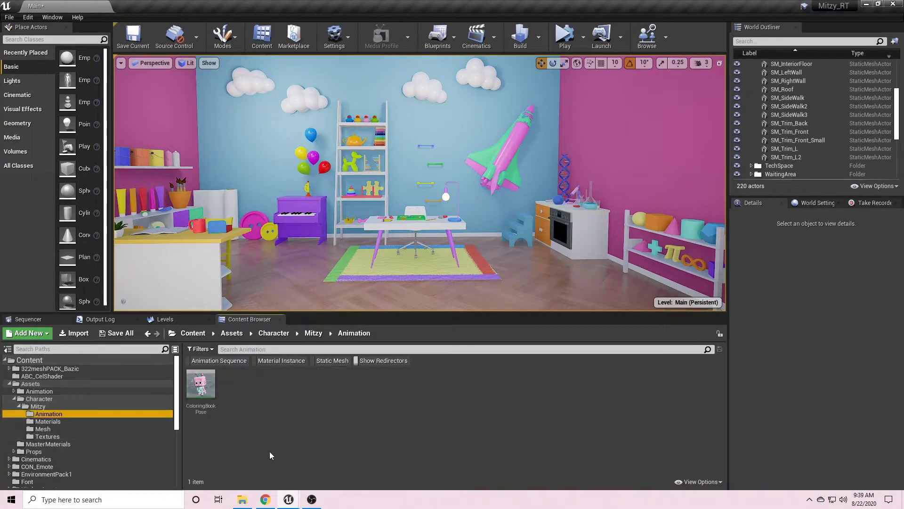
{"action": "left_click", "coordinate": [39, 391]}
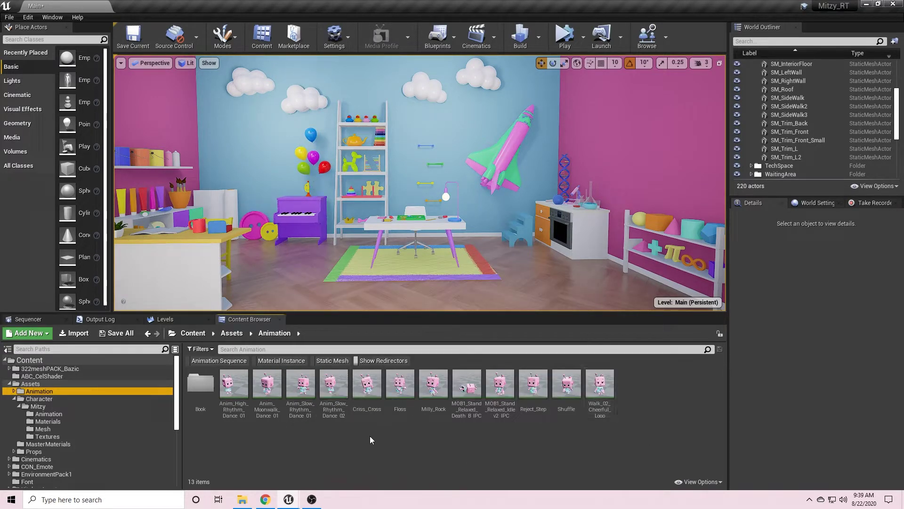
{"action": "double_click", "coordinate": [411, 409]}
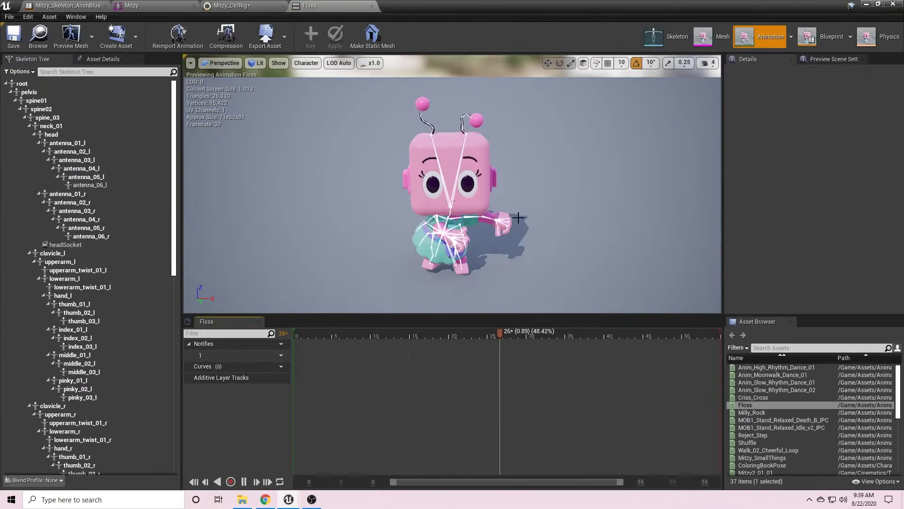
{"action": "left_click", "coordinate": [306, 62]}
{"action": "mouse_move", "coordinate": [320, 102]}
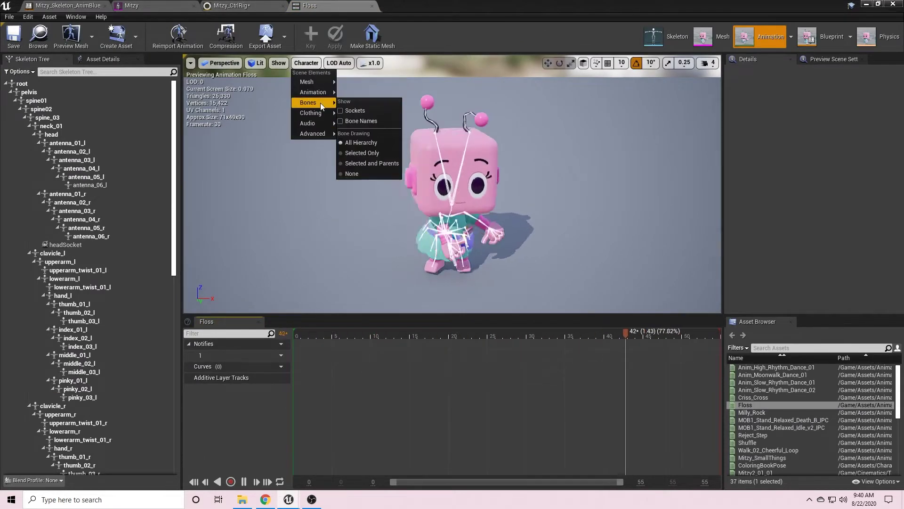
{"action": "left_click", "coordinate": [362, 171]}
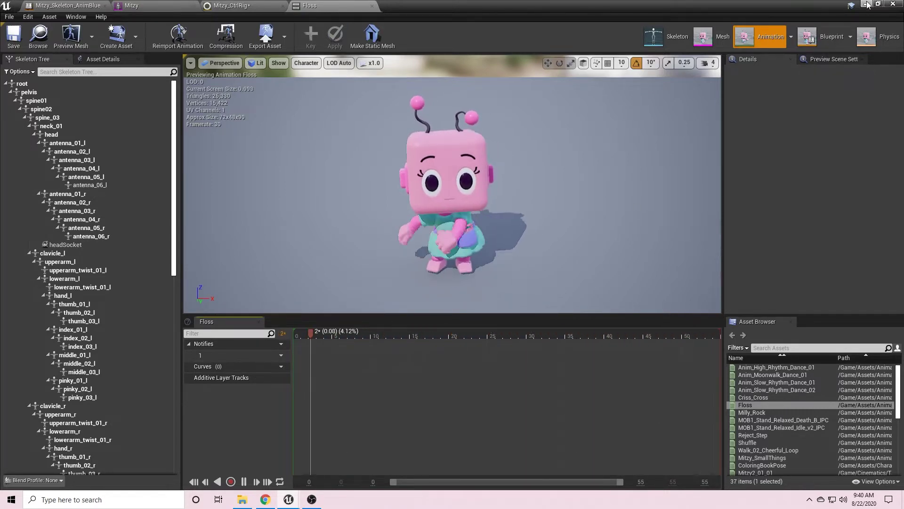
Step: Preview the Walk_02_Cheerful_Loop animation and return to the level editor
{"action": "key", "text": "alt+Tab"}
{"action": "double_click", "coordinate": [600, 384]}
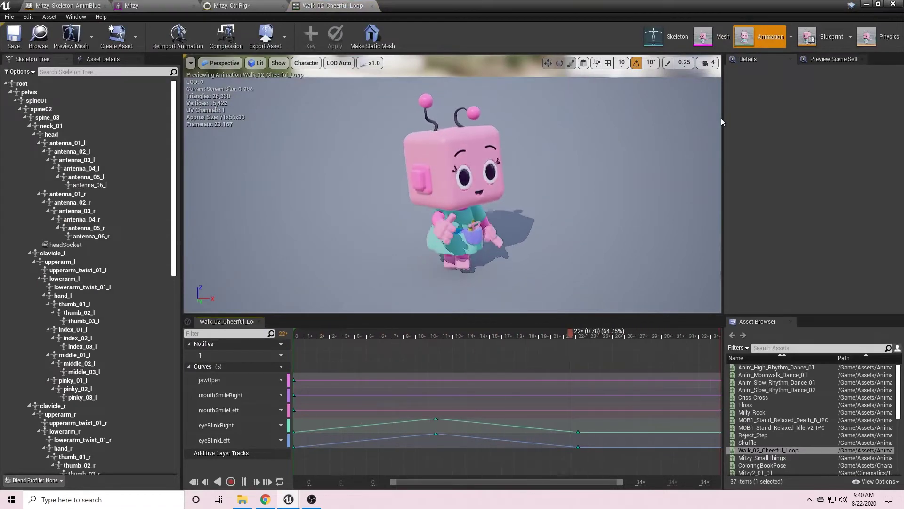
{"action": "left_click", "coordinate": [866, 4]}
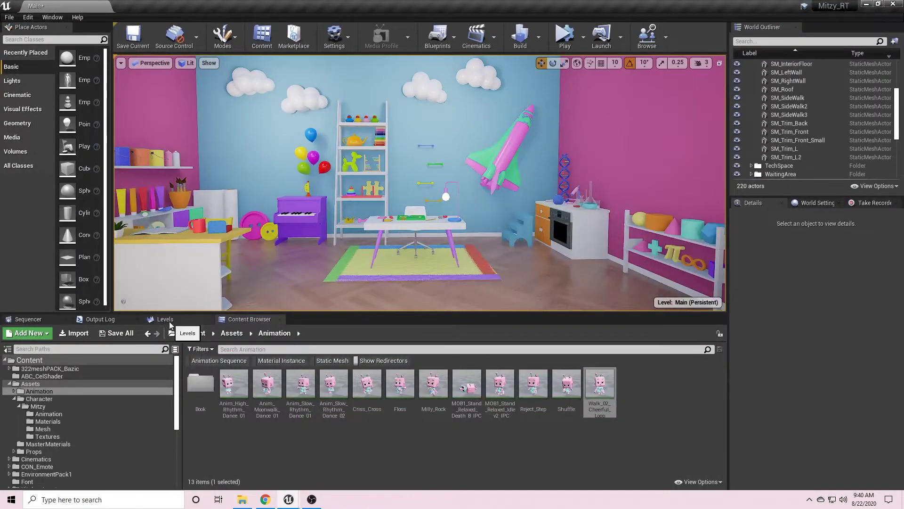
Step: Hide the PPV_Lite and Lights sublevels of the Main level
{"action": "scroll", "coordinate": [511, 226], "scroll_direction": "up", "scroll_amount": 3}
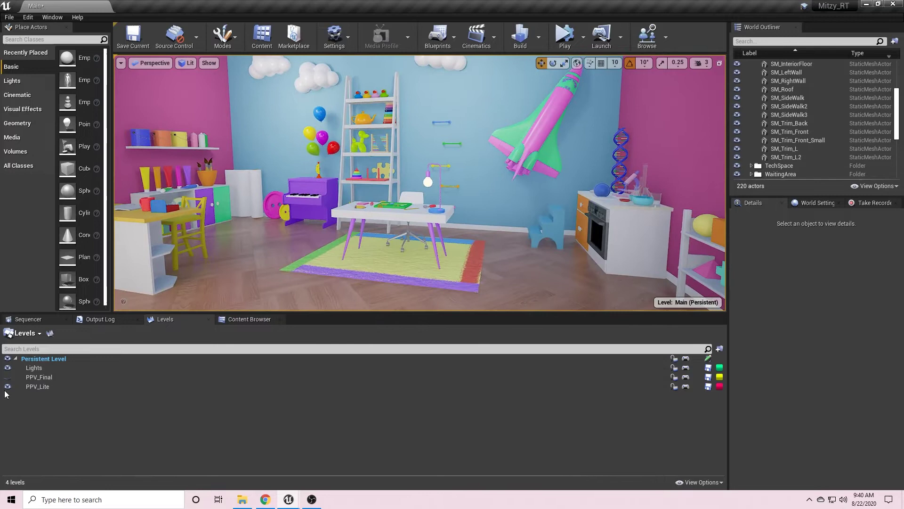
{"action": "left_click", "coordinate": [7, 386]}
{"action": "left_click", "coordinate": [7, 368]}
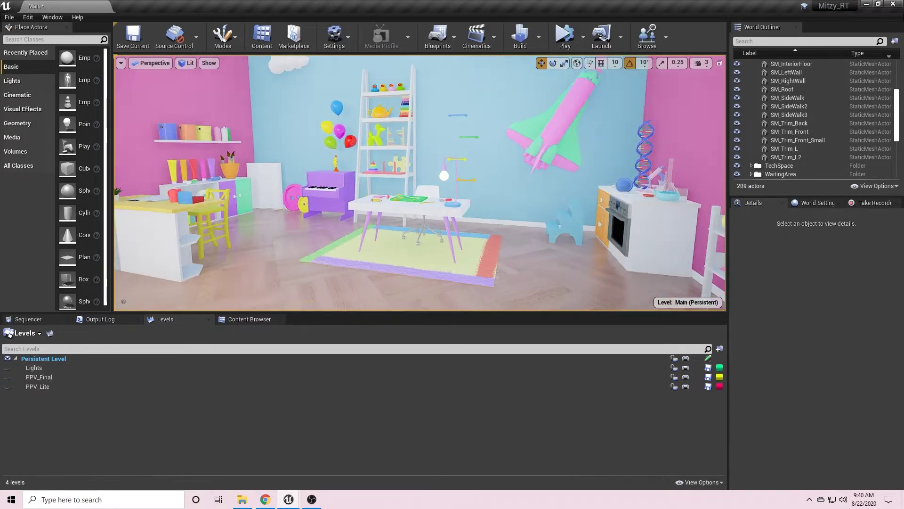
{"action": "right_click_drag", "start_coordinate": [480, 182], "coordinate": [448, 160]}
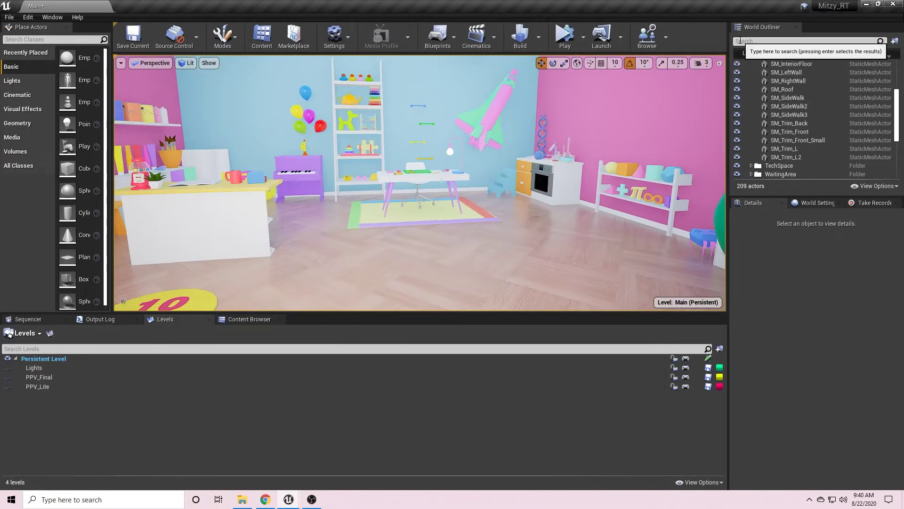
Step: Filter the level's actors for "mitzy", unhide the Mitzy_Skeleton_AnimBlueprint actor and frame the character at the desk
{"action": "left_click", "coordinate": [740, 41]}
{"action": "type", "text": "mitzy"}
{"action": "left_click", "coordinate": [809, 79]}
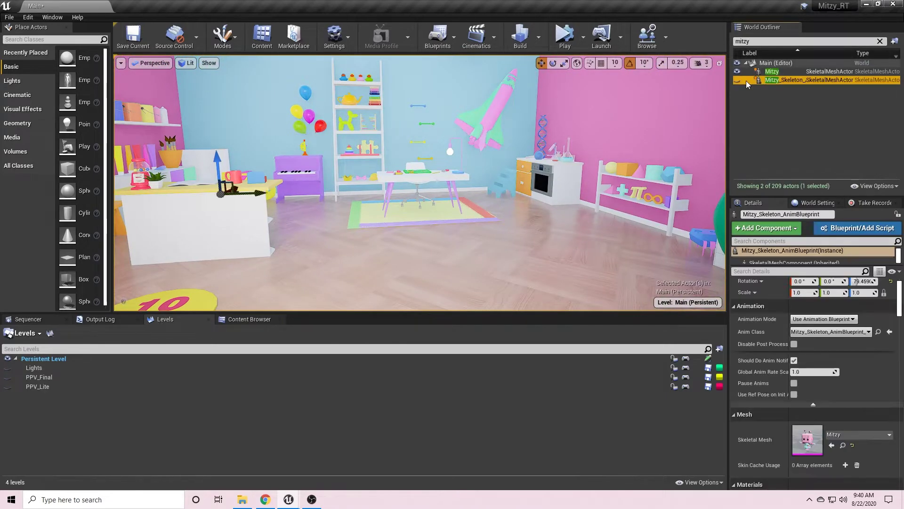
{"action": "key", "text": "f"}
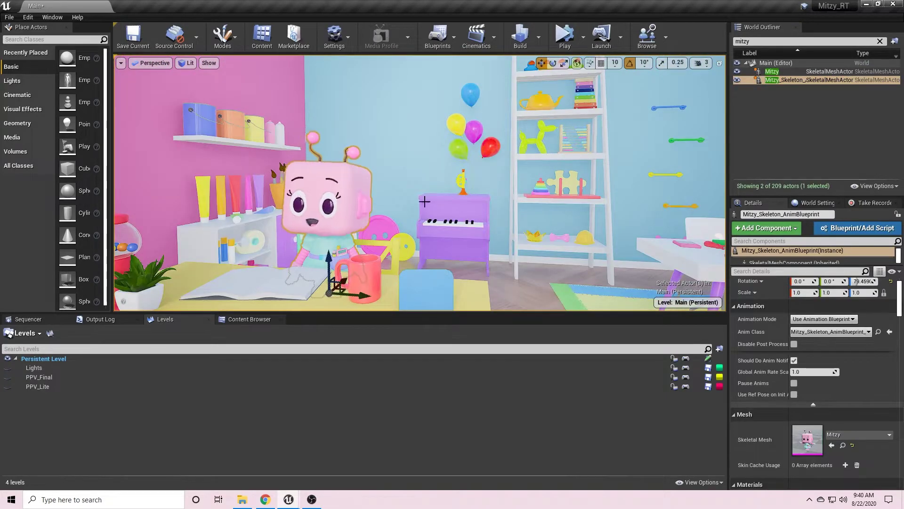
{"action": "right_click_drag", "start_coordinate": [424, 202], "coordinate": [423, 196]}
{"action": "right_click_drag", "start_coordinate": [498, 211], "coordinate": [499, 208]}
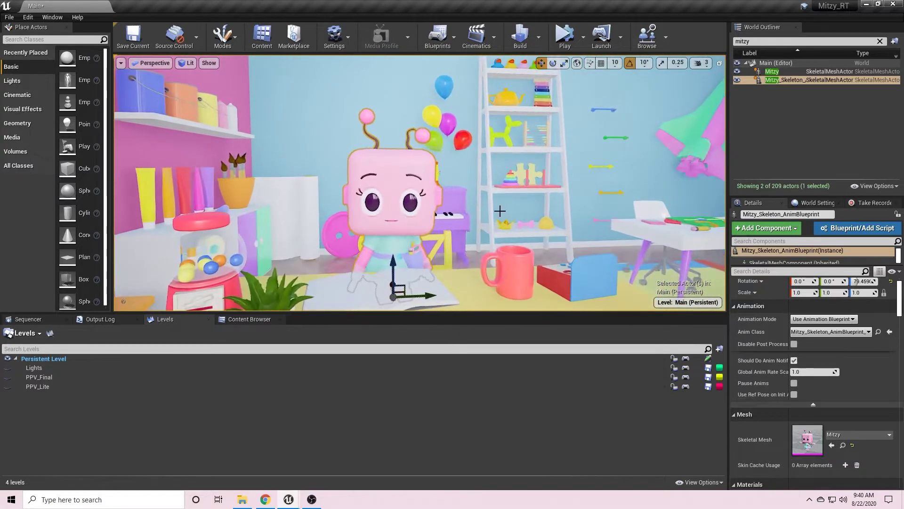
{"action": "left_click", "coordinate": [498, 211]}
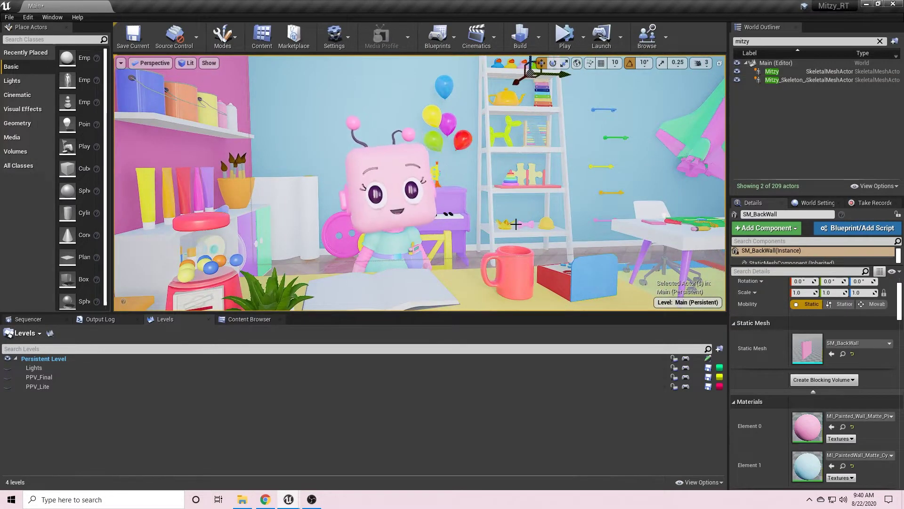
{"action": "key", "text": "s"}
{"action": "right_click_drag", "start_coordinate": [516, 222], "coordinate": [494, 222]}
{"action": "key", "text": "w"}
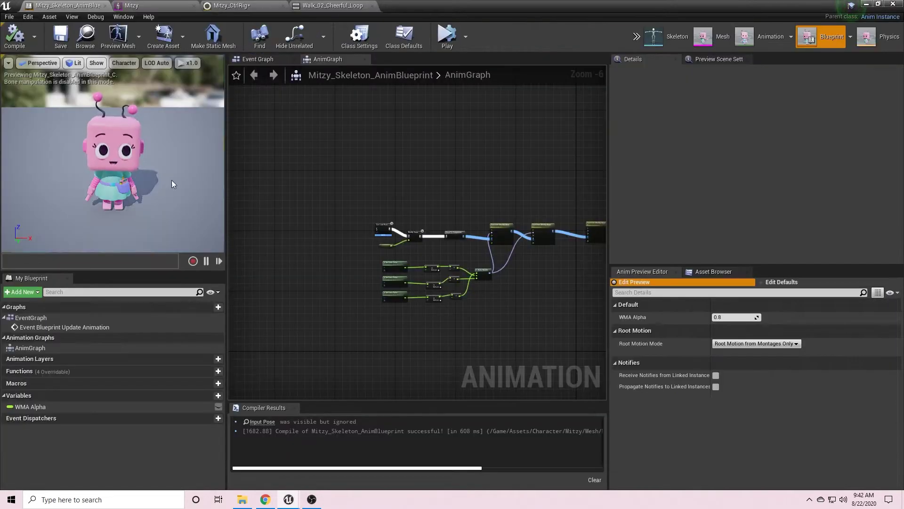
Step: Examine the AnimGraph of Mitzy_Skeleton_AnimBlueprint from Live Link Pose and Modify Curve through the head curve values to Make Rotator
{"action": "scroll", "coordinate": [426, 208], "scroll_direction": "up", "scroll_amount": 3}
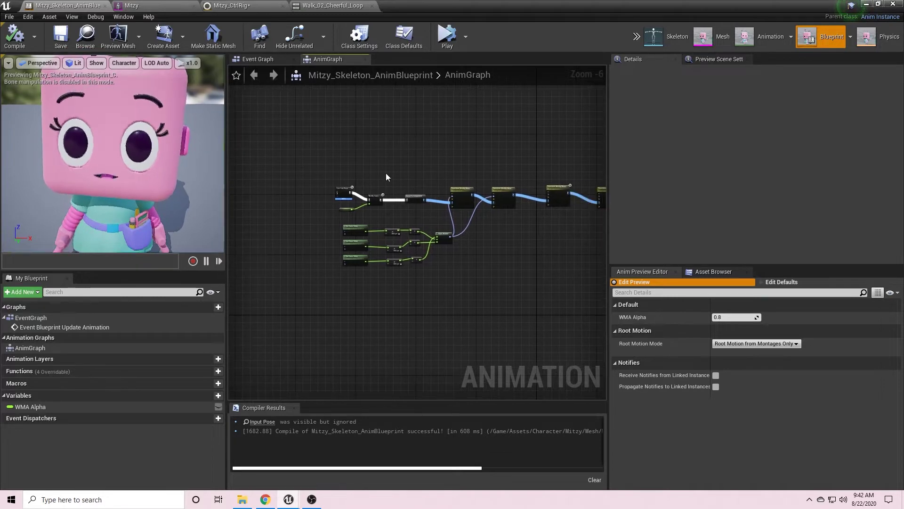
{"action": "scroll", "coordinate": [386, 177], "scroll_direction": "up", "scroll_amount": 2}
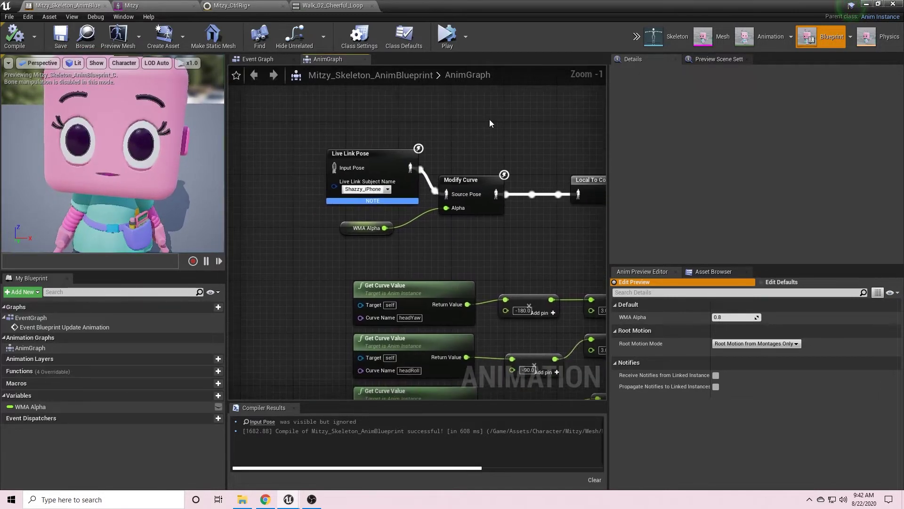
{"action": "scroll", "coordinate": [489, 124], "scroll_direction": "up", "scroll_amount": 1}
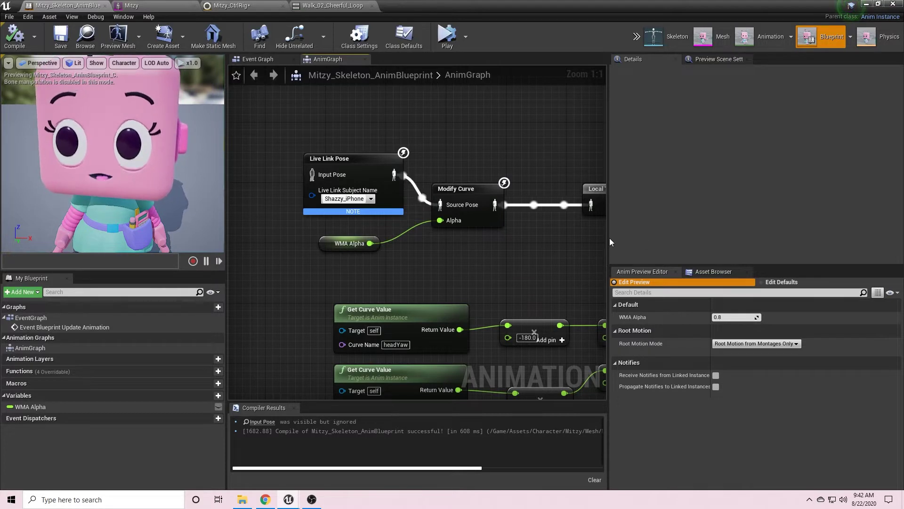
{"action": "left_click_drag", "start_coordinate": [610, 240], "coordinate": [685, 240]}
{"action": "right_click_drag", "start_coordinate": [562, 269], "coordinate": [523, 144]}
{"action": "right_click_drag", "start_coordinate": [527, 369], "coordinate": [374, 361]}
{"action": "right_click_drag", "start_coordinate": [613, 312], "coordinate": [434, 333]}
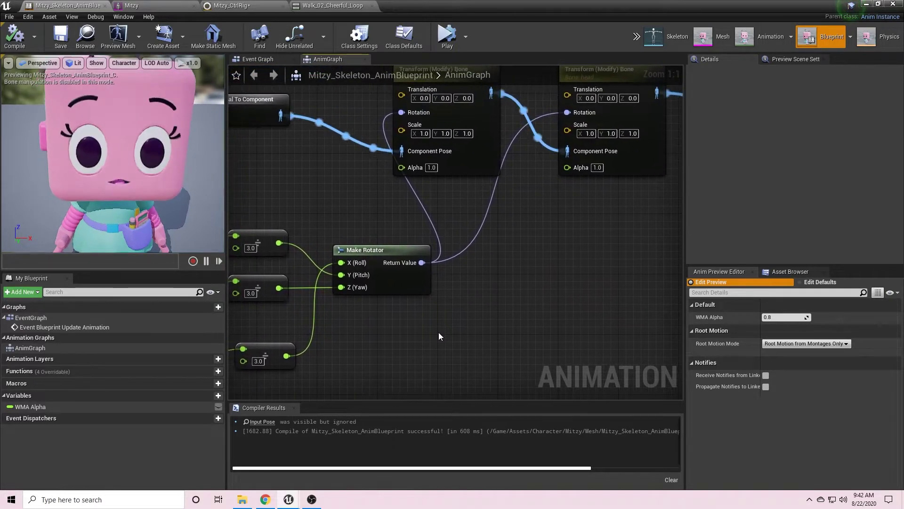
Step: Examine the Transform (Modify) Bone nodes for the neck, head and upper arm through to the Output Pose
{"action": "right_click_drag", "start_coordinate": [536, 290], "coordinate": [524, 334]}
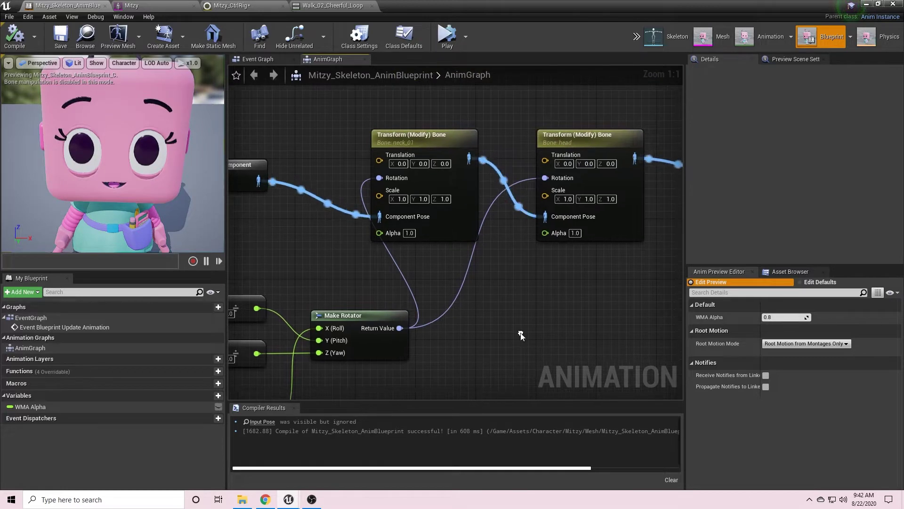
{"action": "right_click_drag", "start_coordinate": [557, 299], "coordinate": [439, 302]}
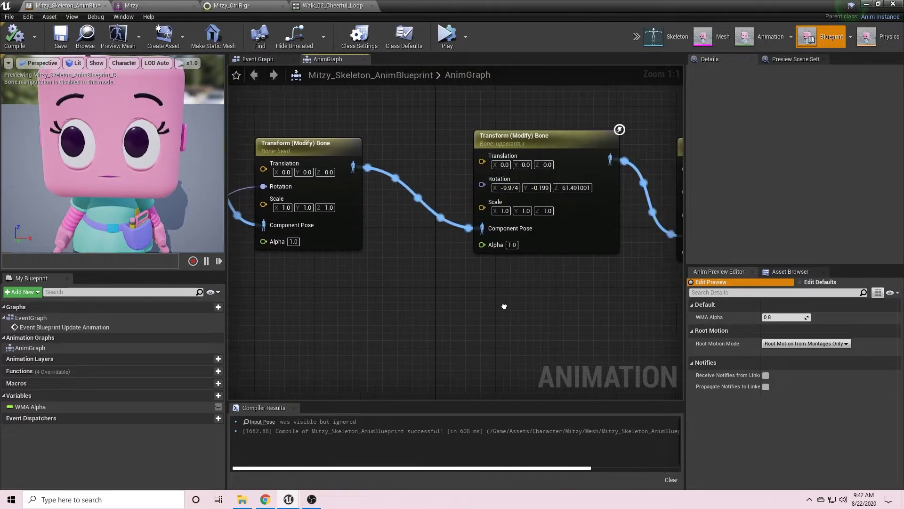
{"action": "right_click_drag", "start_coordinate": [505, 316], "coordinate": [416, 317]}
{"action": "right_click_drag", "start_coordinate": [619, 311], "coordinate": [337, 303]}
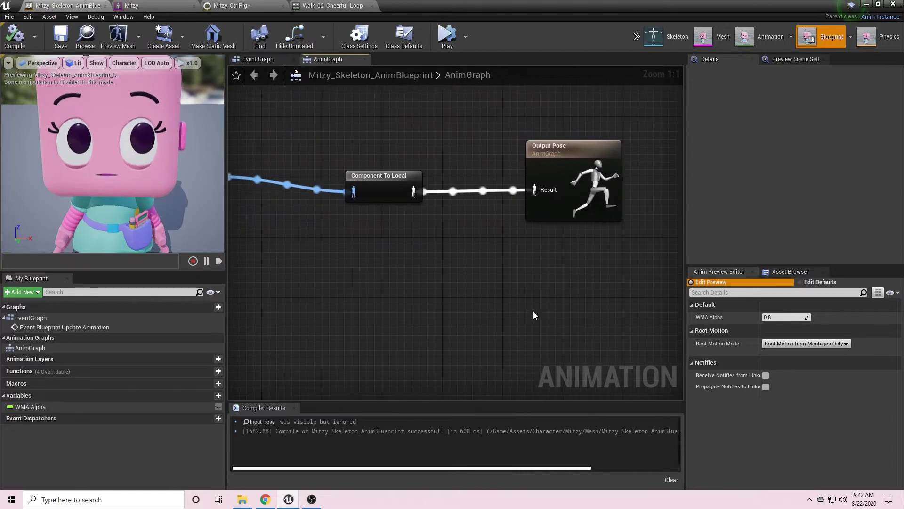
{"action": "right_click_drag", "start_coordinate": [510, 298], "coordinate": [446, 304]}
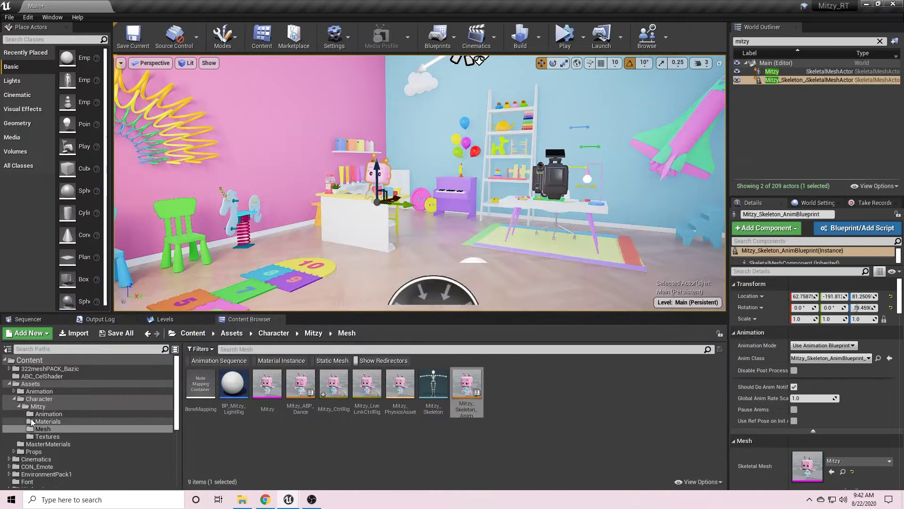
Step: Open the recorded Mitzy_Scene_1_22 animation from Scene_1_22_Subscenes in the 2020-08-15 takes and enlarge its curve timeline
{"action": "scroll", "coordinate": [41, 419], "scroll_direction": "down", "scroll_amount": 5}
{"action": "scroll", "coordinate": [41, 419], "scroll_direction": "up", "scroll_amount": 5}
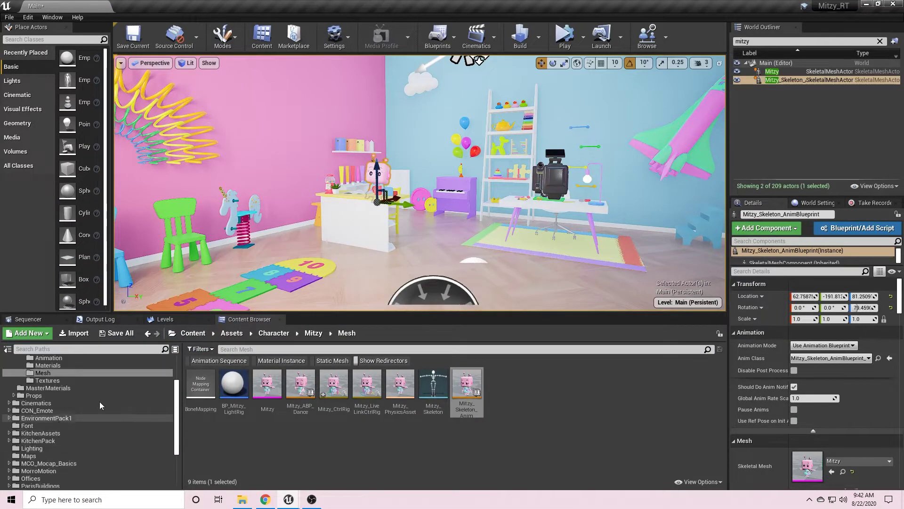
{"action": "left_click", "coordinate": [35, 402]}
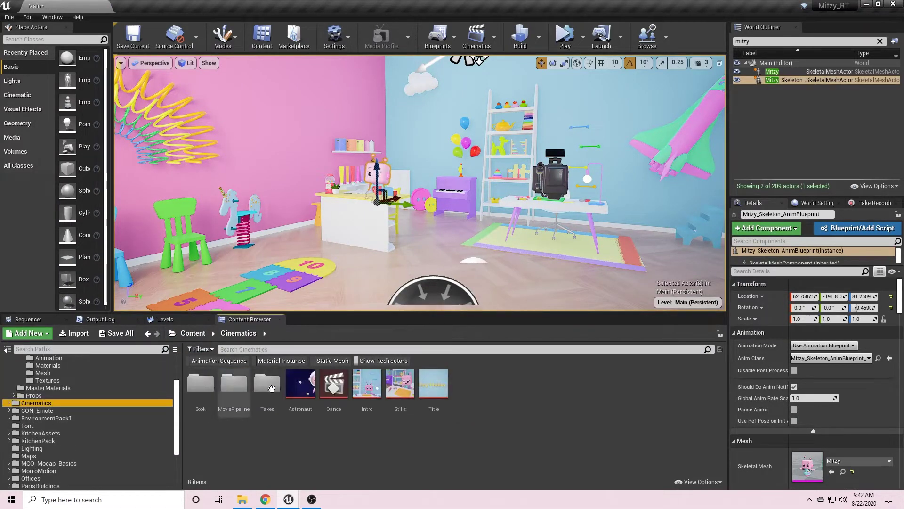
{"action": "double_click", "coordinate": [267, 383]}
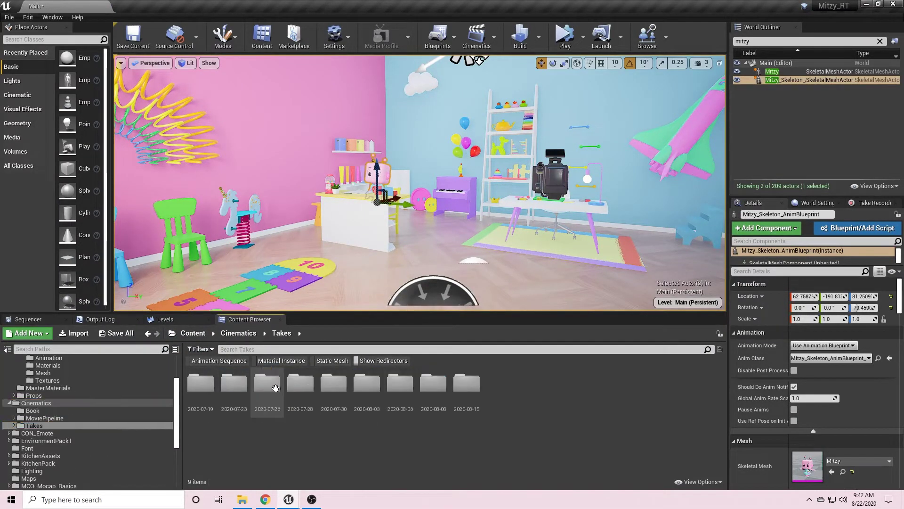
{"action": "double_click", "coordinate": [475, 393]}
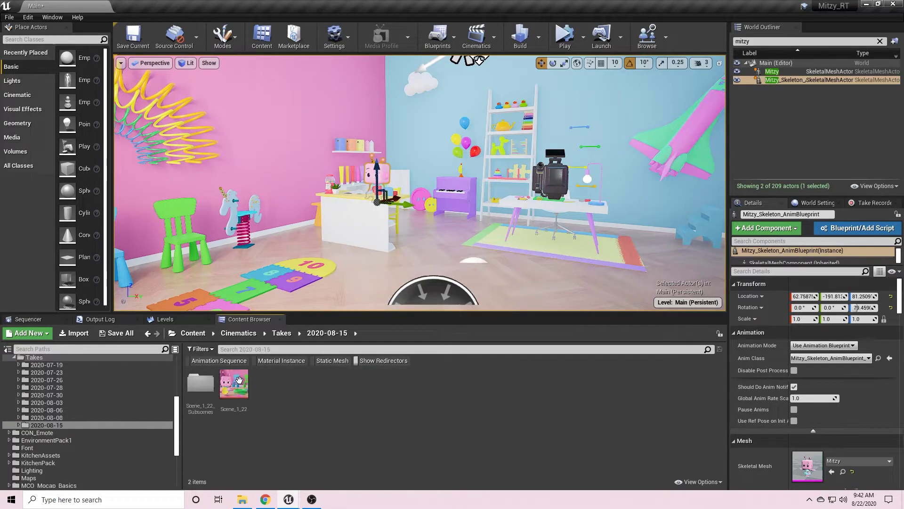
{"action": "double_click", "coordinate": [200, 383]}
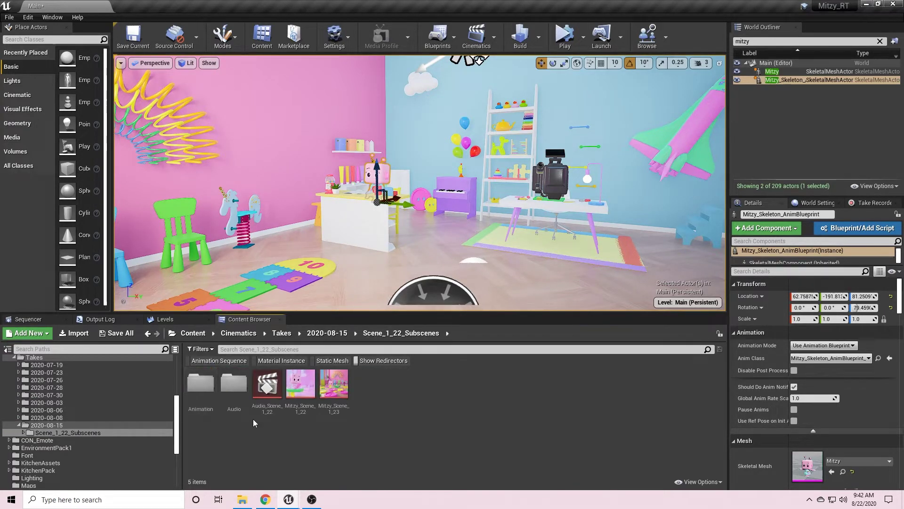
{"action": "double_click", "coordinate": [201, 383]}
{"action": "double_click", "coordinate": [210, 391]}
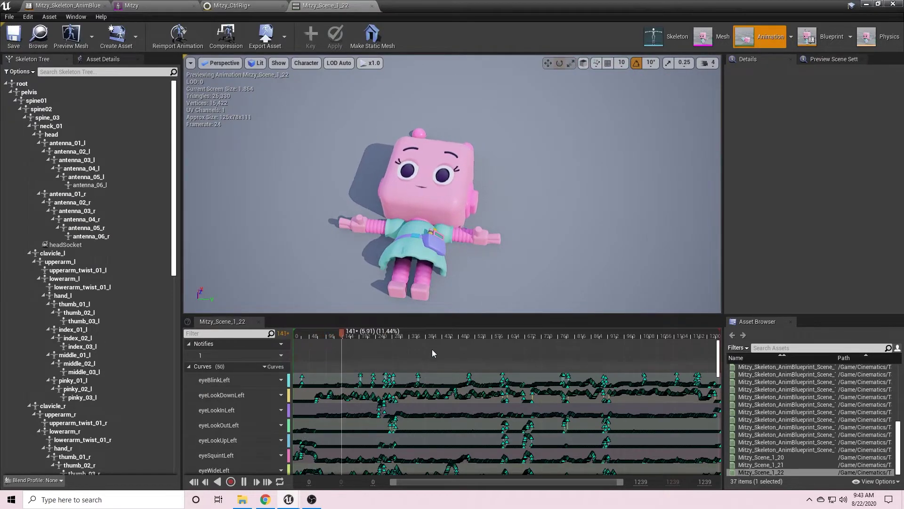
{"action": "left_click_drag", "start_coordinate": [450, 314], "coordinate": [453, 215]}
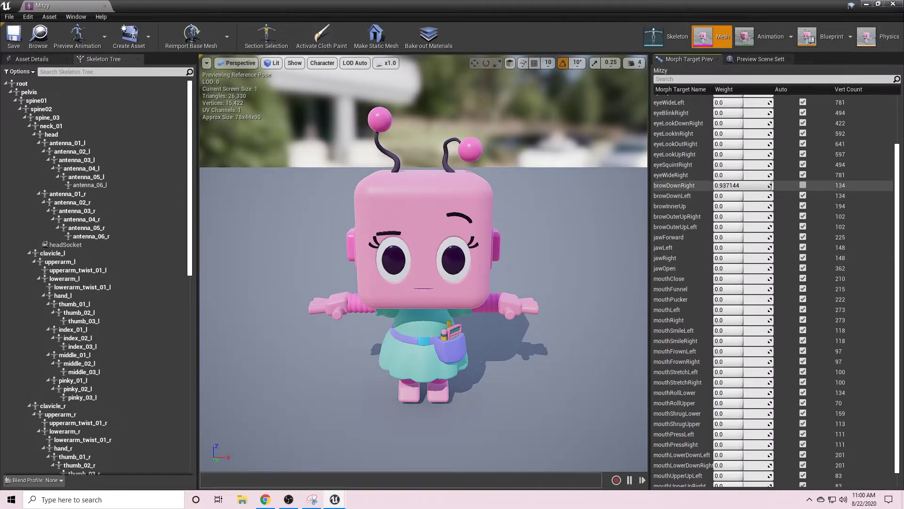
Step: Test the browDownRight and eyeBlinkLeft morph target weights on the Mitzy mesh
{"action": "left_click_drag", "start_coordinate": [754, 186], "coordinate": [777, 187]}
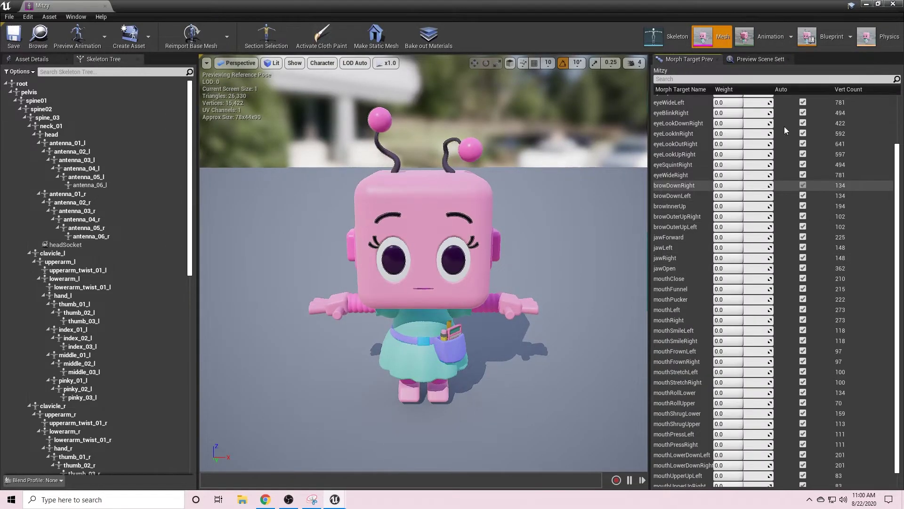
{"action": "scroll", "coordinate": [753, 113], "scroll_direction": "up", "scroll_amount": 3}
{"action": "mouse_move", "coordinate": [738, 100]}
{"action": "left_mouse_down"}
{"action": "mouse_move", "coordinate": [773, 100]}
{"action": "mouse_move", "coordinate": [738, 99]}
{"action": "left_mouse_up"}
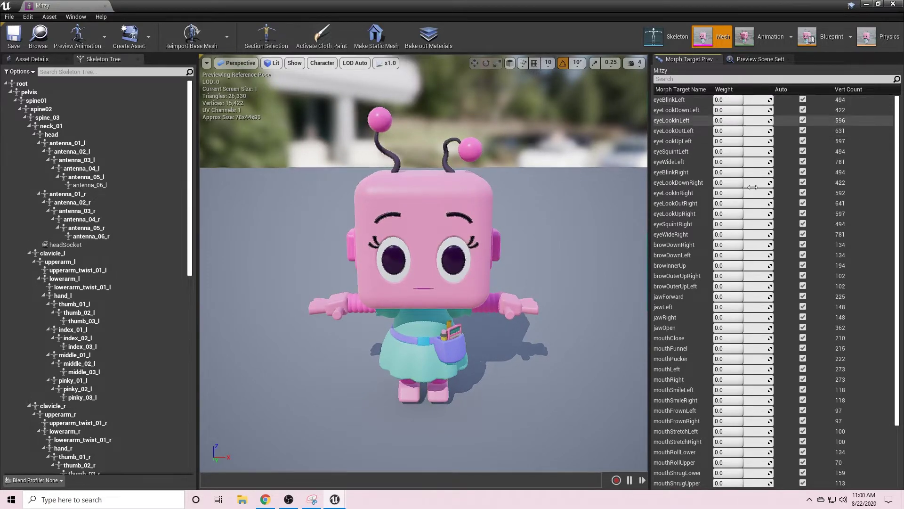
Step: Test the jawOpen, mouthSmileLeft, mouthStretchLeft, mouthLowerDownLeft and eyeBlinkRight morph target weights on the Mitzy mesh, resetting each one
{"action": "scroll", "coordinate": [739, 236], "scroll_direction": "down", "scroll_amount": 1}
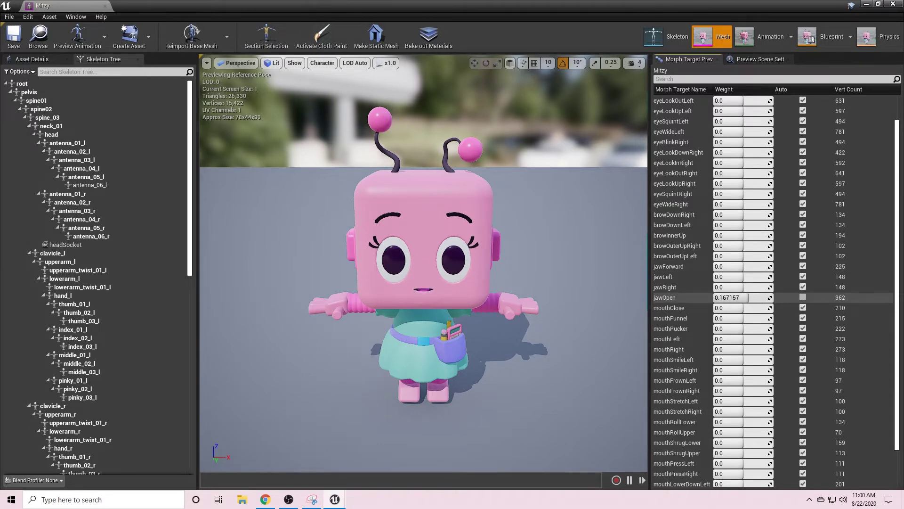
{"action": "left_click_drag", "start_coordinate": [744, 297], "coordinate": [805, 300]}
{"action": "left_click", "coordinate": [803, 297]}
{"action": "scroll", "coordinate": [697, 234], "scroll_direction": "down", "scroll_amount": 1}
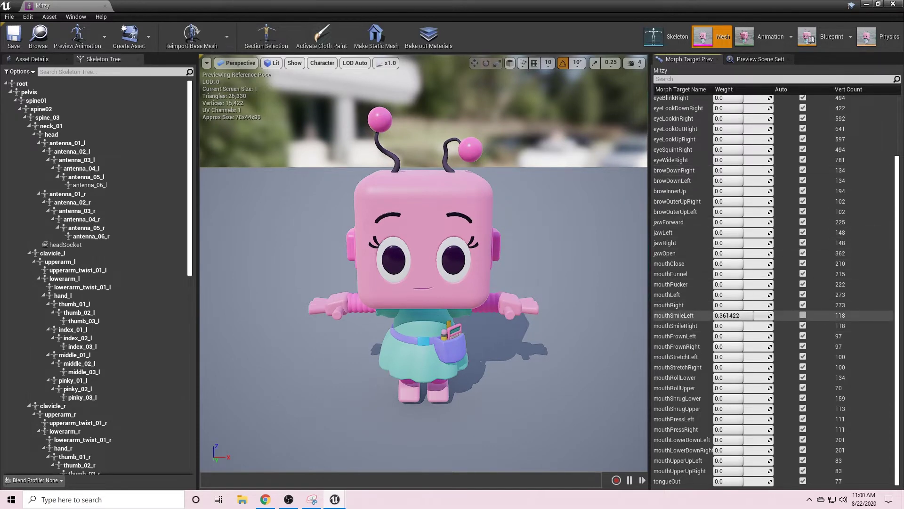
{"action": "left_click", "coordinate": [802, 315]}
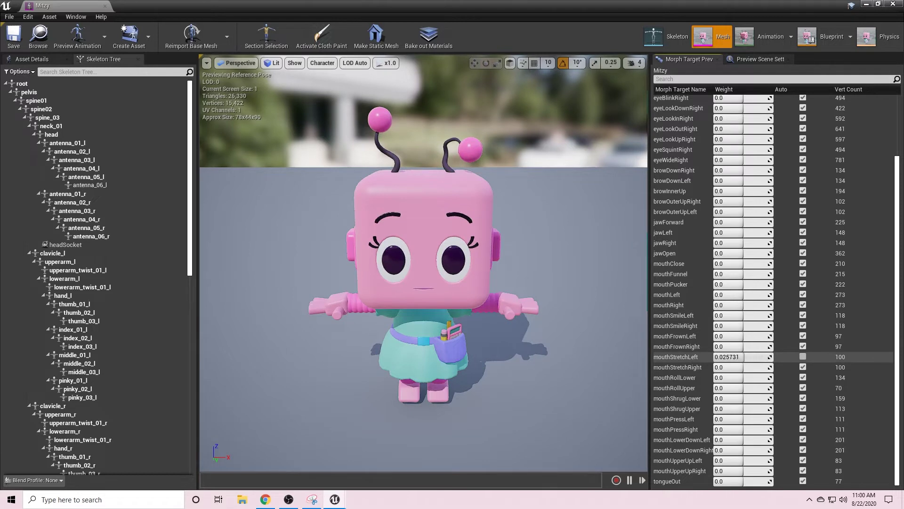
{"action": "left_click", "coordinate": [803, 356]}
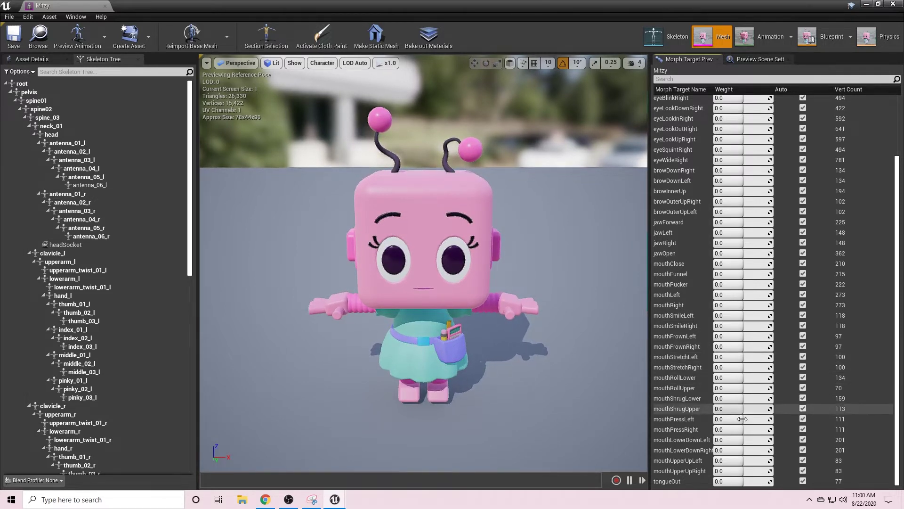
{"action": "mouse_move", "coordinate": [742, 440]}
{"action": "left_mouse_down"}
{"action": "mouse_move", "coordinate": [758, 439]}
{"action": "mouse_move", "coordinate": [730, 440]}
{"action": "left_mouse_up"}
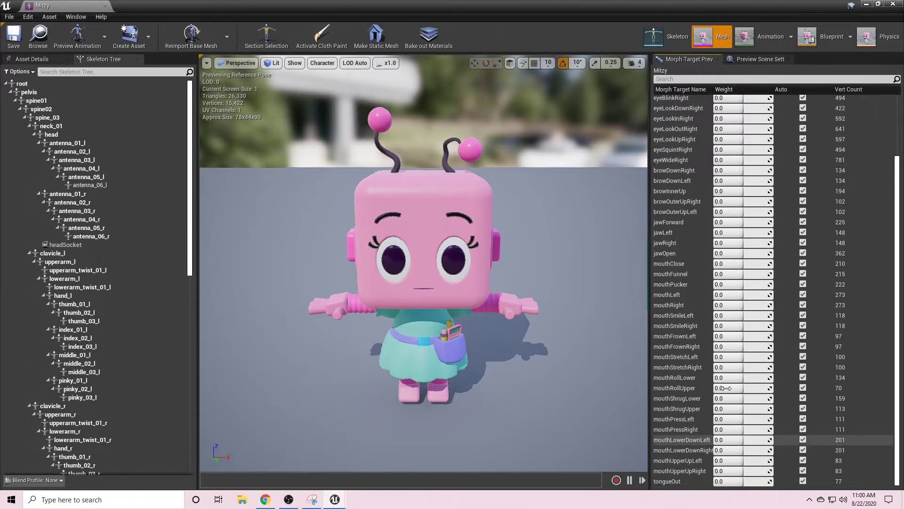
{"action": "scroll", "coordinate": [735, 336], "scroll_direction": "up", "scroll_amount": 5}
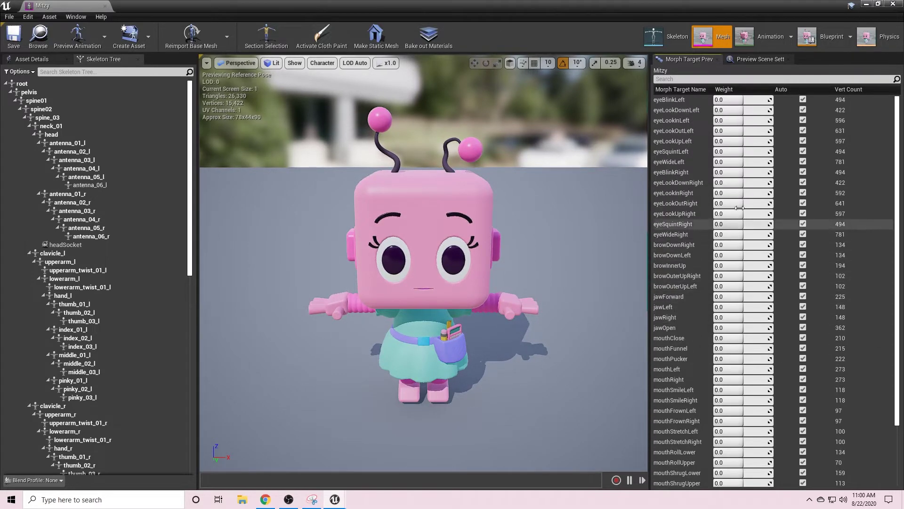
{"action": "mouse_move", "coordinate": [752, 172]}
{"action": "left_mouse_down"}
{"action": "mouse_move", "coordinate": [766, 172]}
{"action": "mouse_move", "coordinate": [754, 172]}
{"action": "left_mouse_up"}
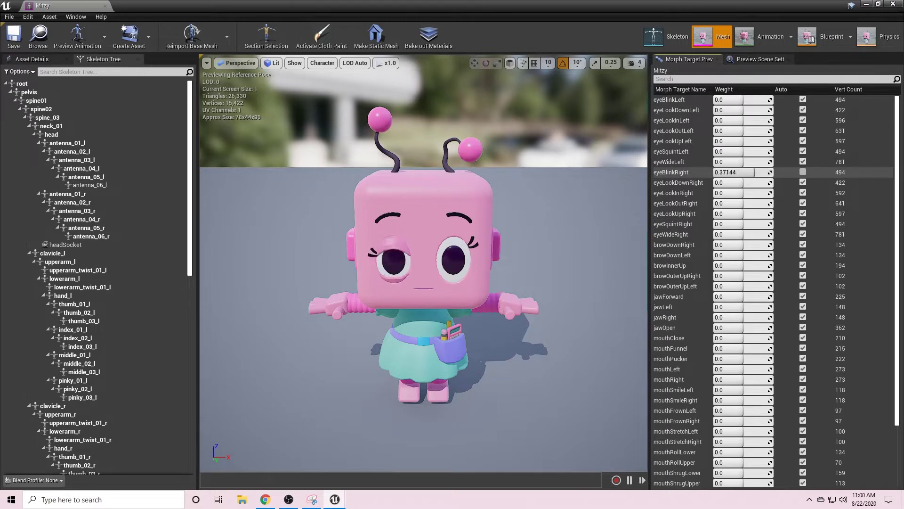
{"action": "left_click", "coordinate": [803, 172]}
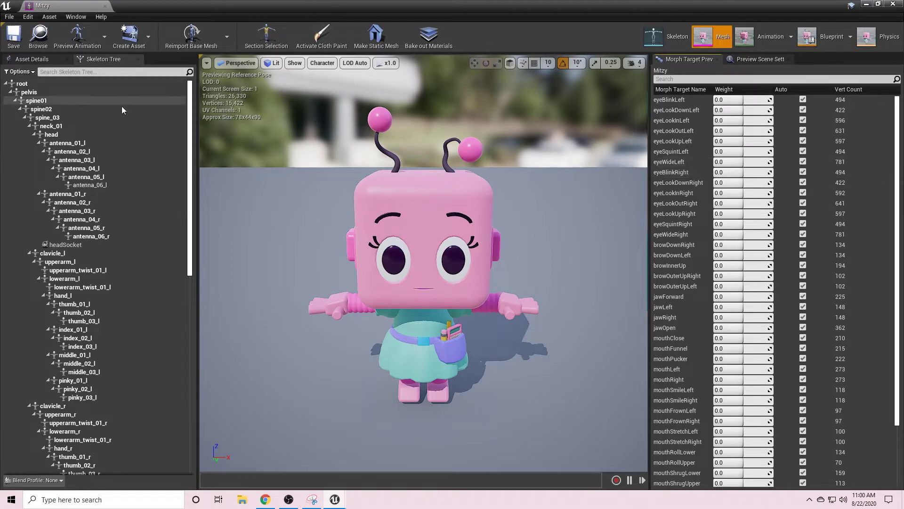
Step: Review the arm and hand bones in Mitzy's skeleton tree and display the whole bone hierarchy over the mesh
{"action": "scroll", "coordinate": [123, 100], "scroll_direction": "down", "scroll_amount": 5}
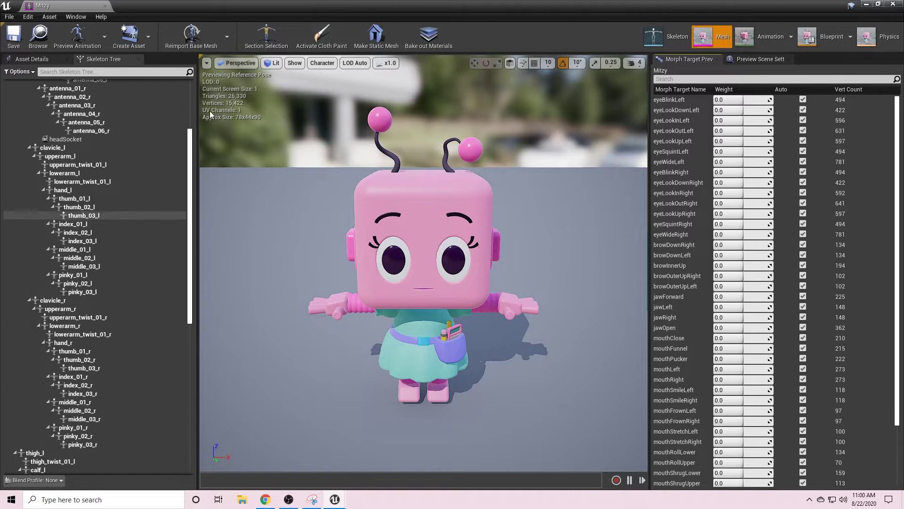
{"action": "left_click", "coordinate": [323, 63]}
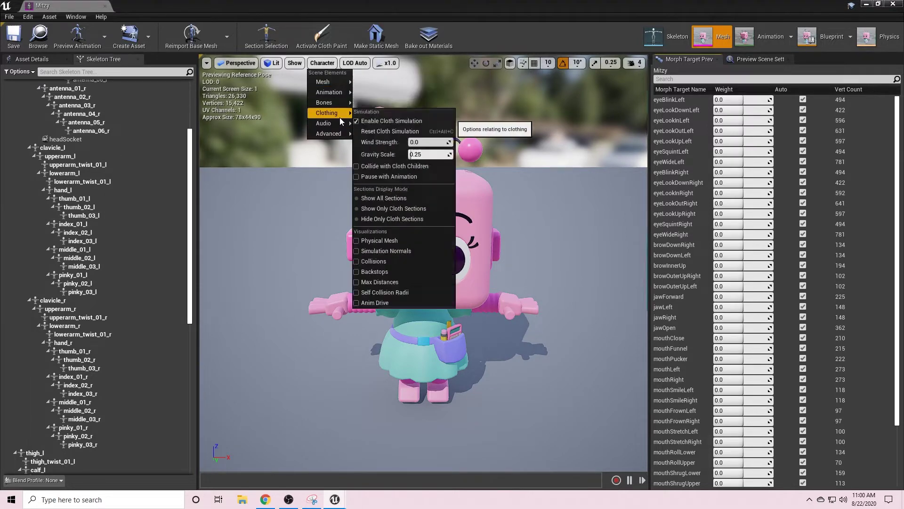
{"action": "mouse_move", "coordinate": [337, 104]}
{"action": "left_click", "coordinate": [360, 140]}
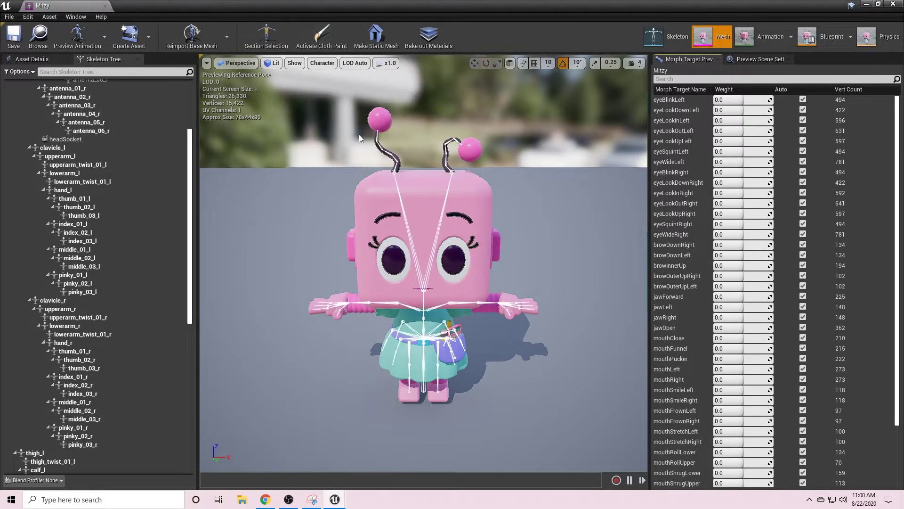
Step: Inspect the joints of Mitzy's right arm by selecting upperarm_twist_01_r, lowerarm_r and the next bone towards the hand
{"action": "middle_click_drag", "start_coordinate": [506, 352], "coordinate": [506, 306]}
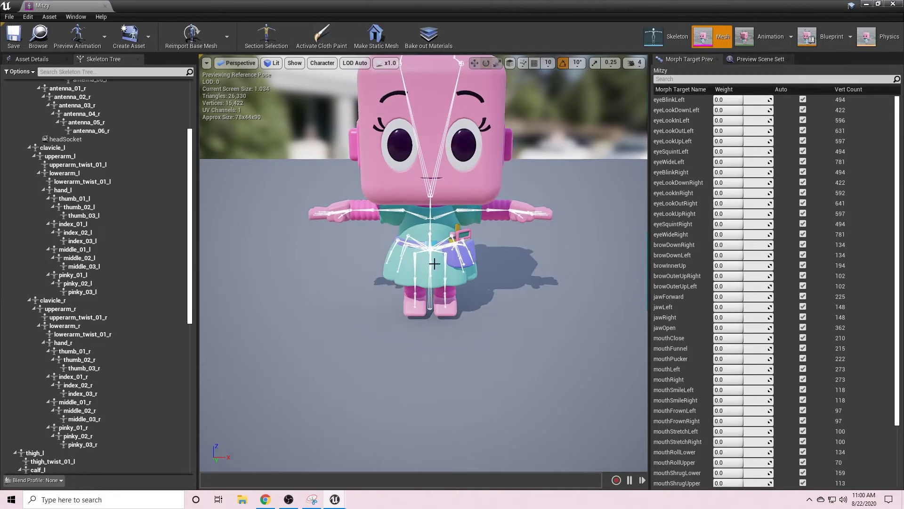
{"action": "left_click", "coordinate": [403, 215]}
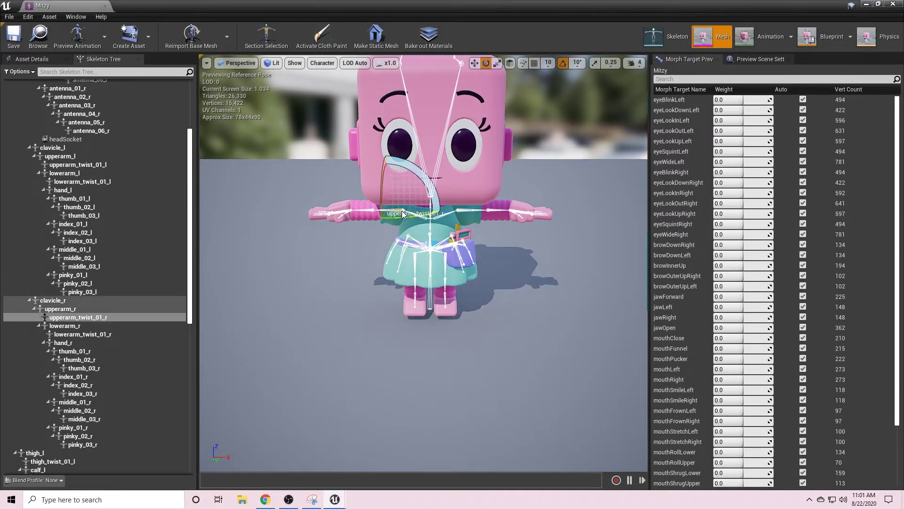
{"action": "left_click", "coordinate": [375, 214]}
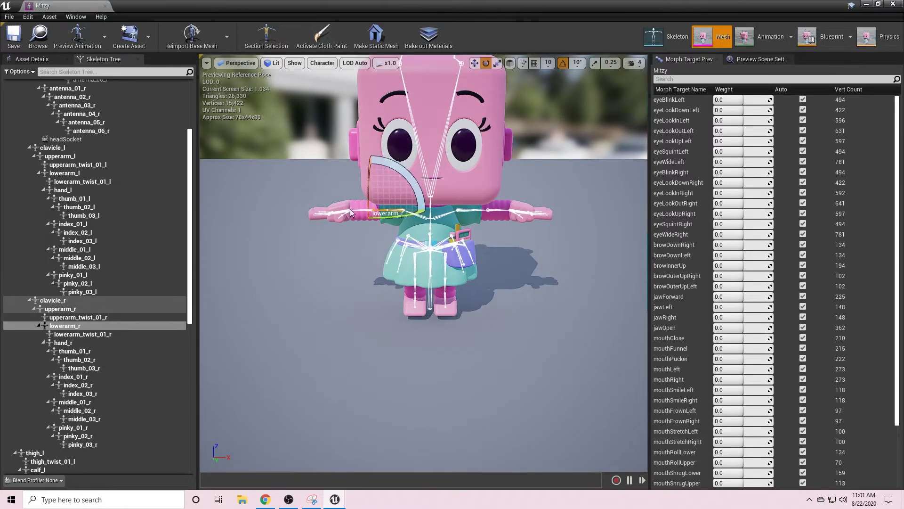
{"action": "left_click", "coordinate": [351, 212]}
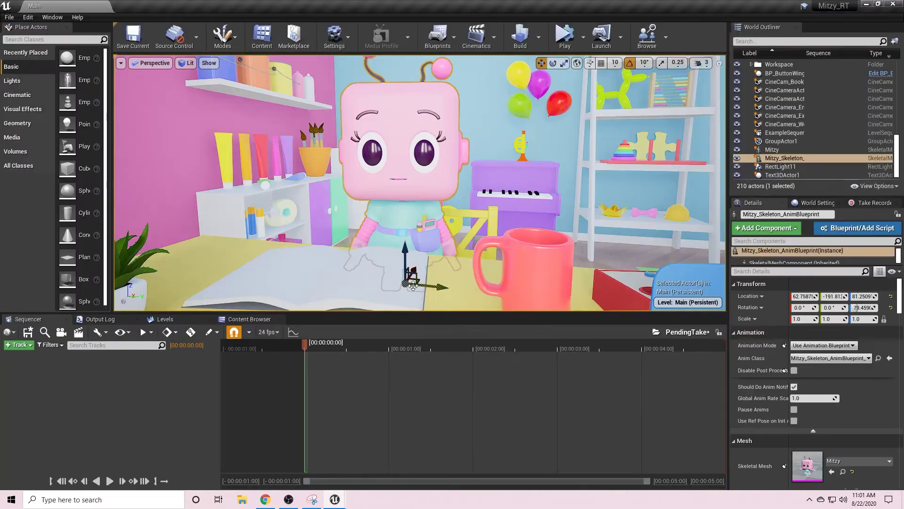
Step: In the Main level, move the Mitzy_Skeleton_AnimBlueprint actor to about 66.16, -178.52, 82.67 behind the desk and open the Take Recorder
{"action": "left_click_drag", "start_coordinate": [406, 284], "coordinate": [442, 273]}
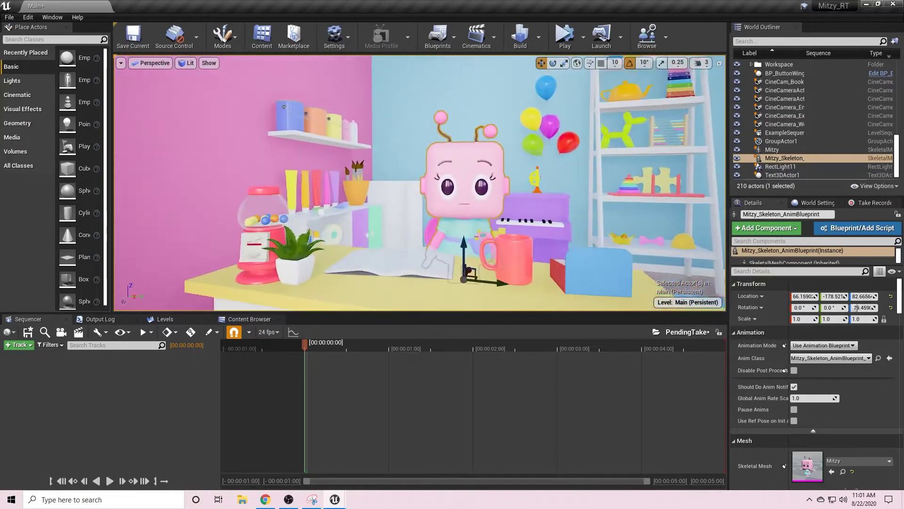
{"action": "left_click", "coordinate": [57, 19]}
{"action": "mouse_move", "coordinate": [71, 35]}
{"action": "left_click", "coordinate": [160, 69]}
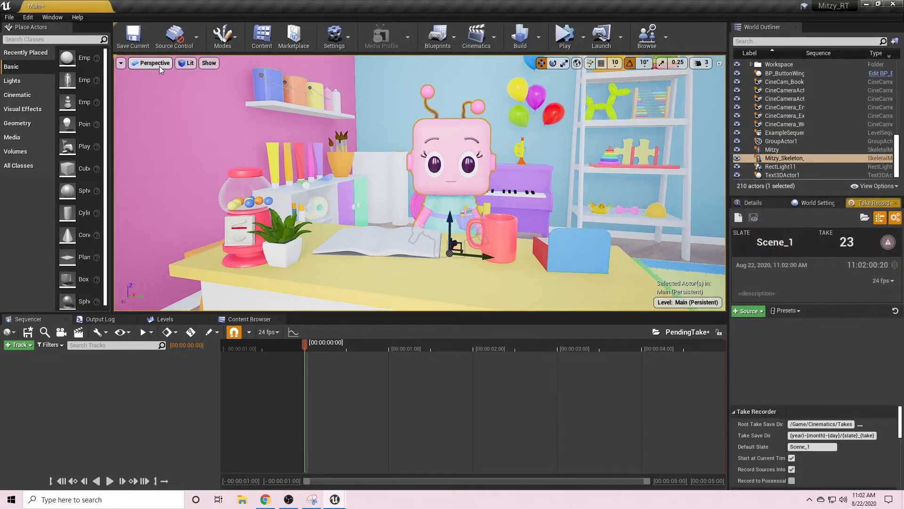
Step: Add the selected Mitzy_Skeleton_AnimBlueprint actor and Microphone Audio as recording sources in the Take Recorder
{"action": "left_click", "coordinate": [759, 312]}
{"action": "mouse_move", "coordinate": [761, 323]}
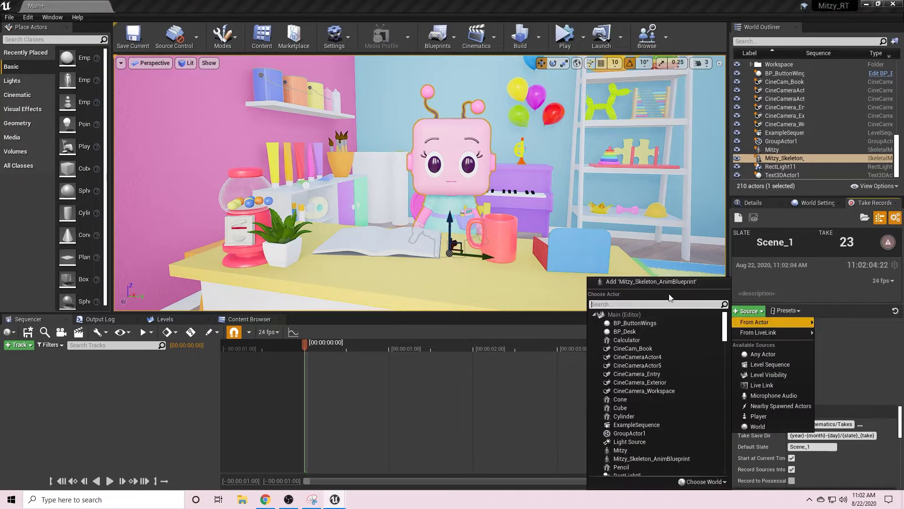
{"action": "left_click", "coordinate": [651, 281]}
{"action": "left_click", "coordinate": [761, 313]}
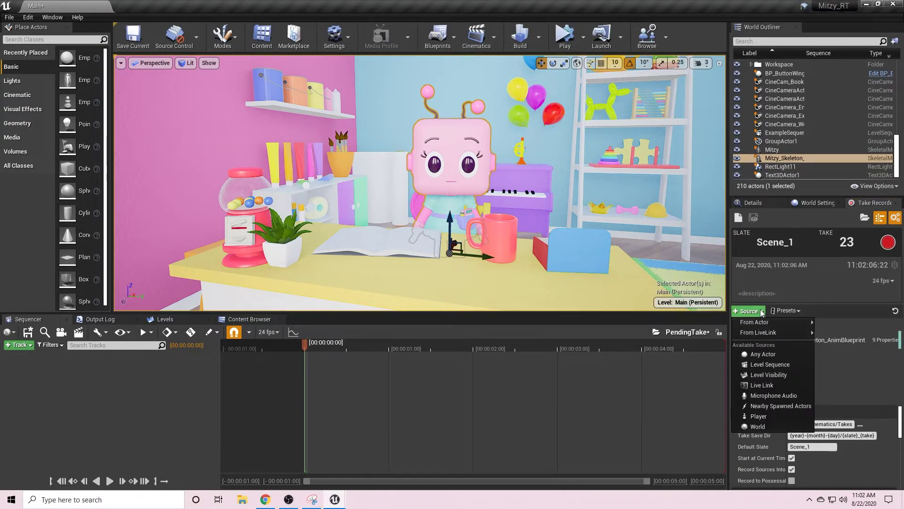
{"action": "left_click", "coordinate": [763, 395]}
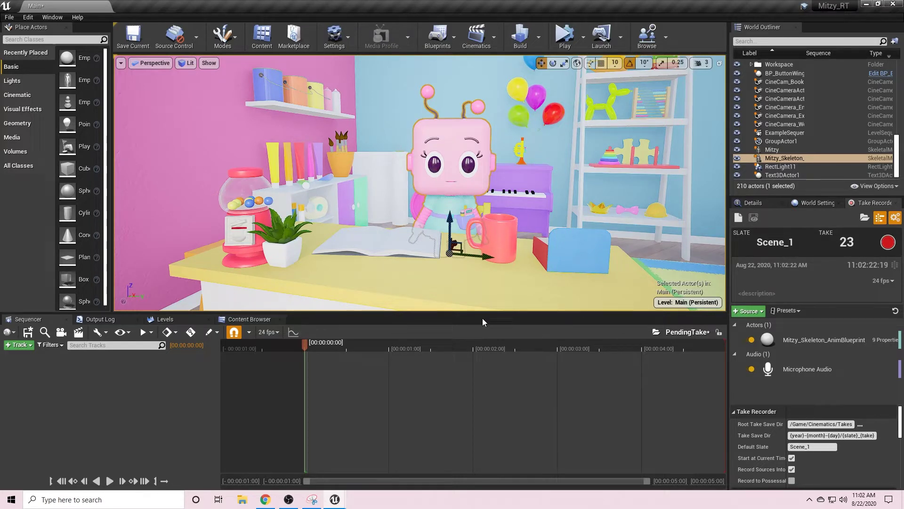
Step: Find the animation properties of the Mitzy_Skeleton_AnimBlueprint actor with the filter "anima" and enable Update Animation in Editor
{"action": "left_click", "coordinate": [753, 202]}
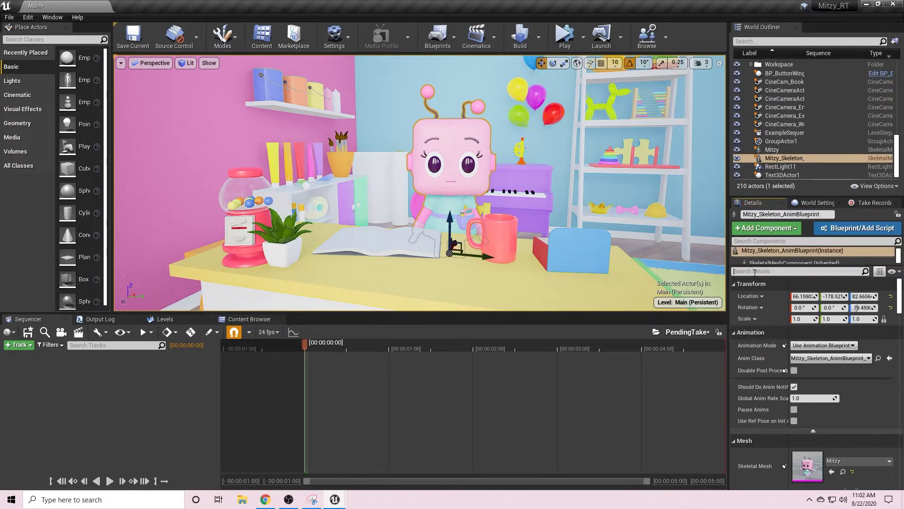
{"action": "left_click", "coordinate": [754, 272]}
{"action": "type", "text": "anima"}
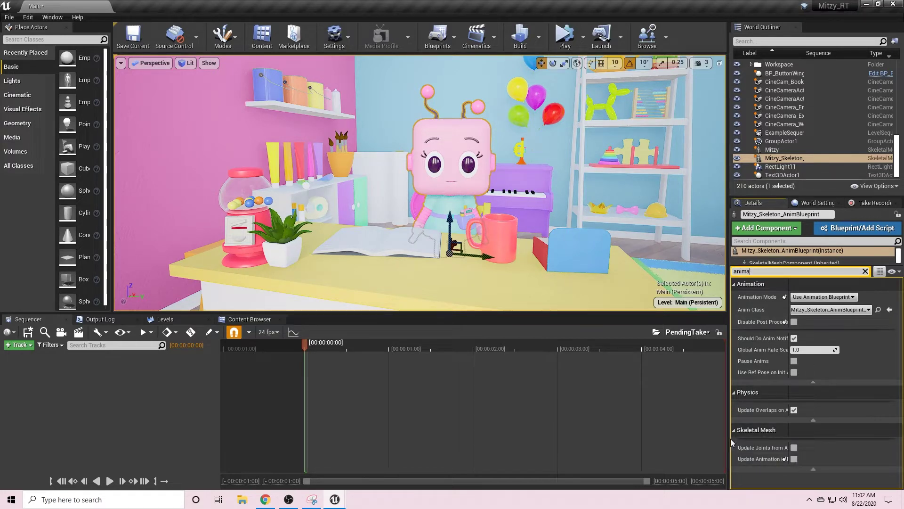
{"action": "left_click_drag", "start_coordinate": [731, 439], "coordinate": [634, 439]}
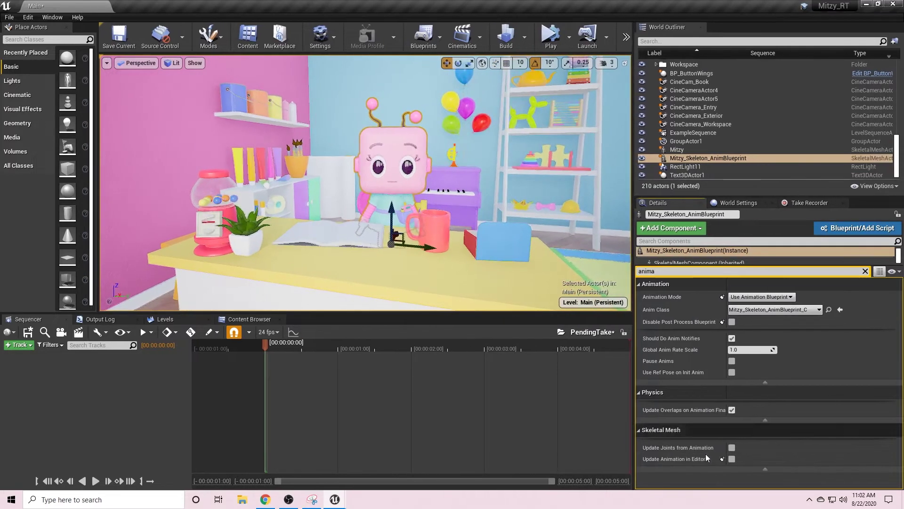
{"action": "left_click", "coordinate": [731, 458]}
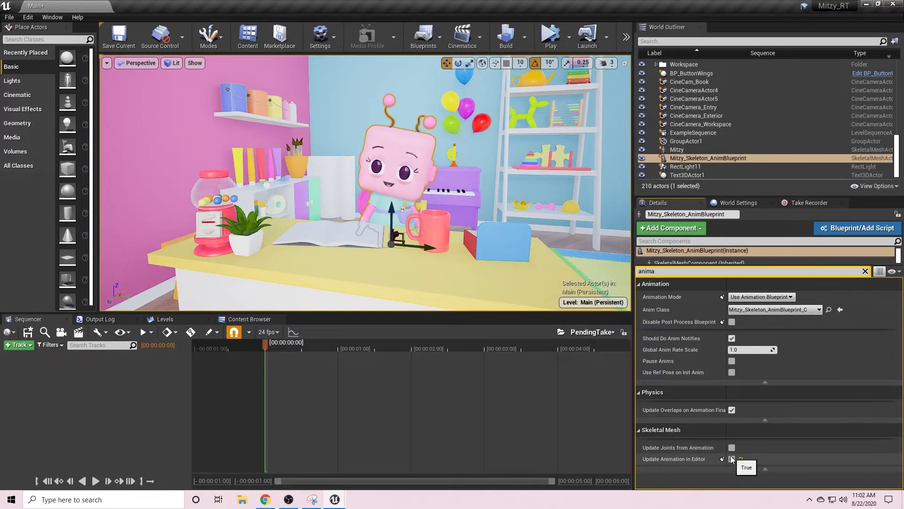
{"action": "left_click", "coordinate": [865, 272]}
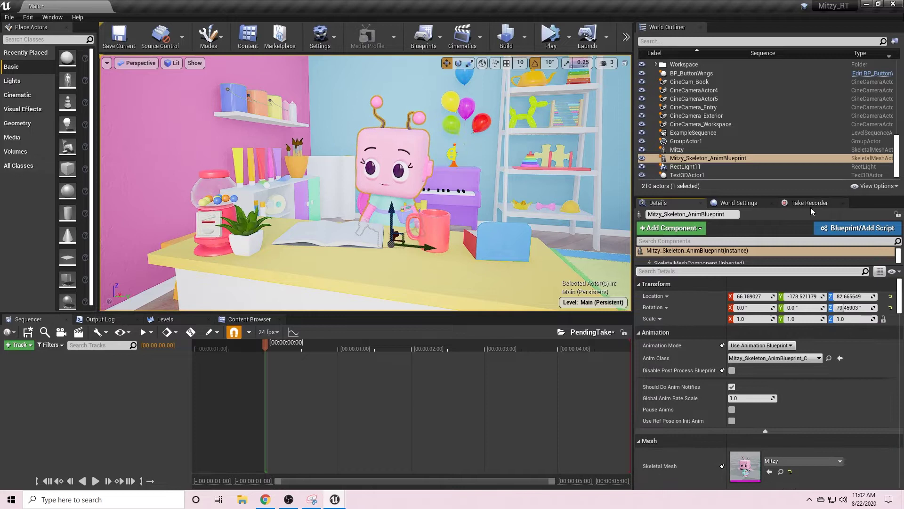
Step: Record take 23 of slate Scene_1 with the Take Recorder for about nine seconds and stop it
{"action": "left_click", "coordinate": [810, 203]}
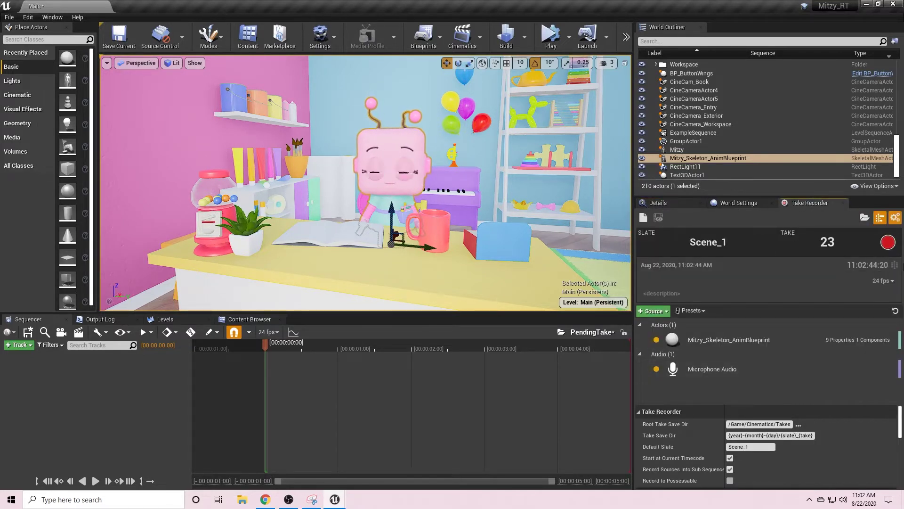
{"action": "left_click", "coordinate": [888, 243]}
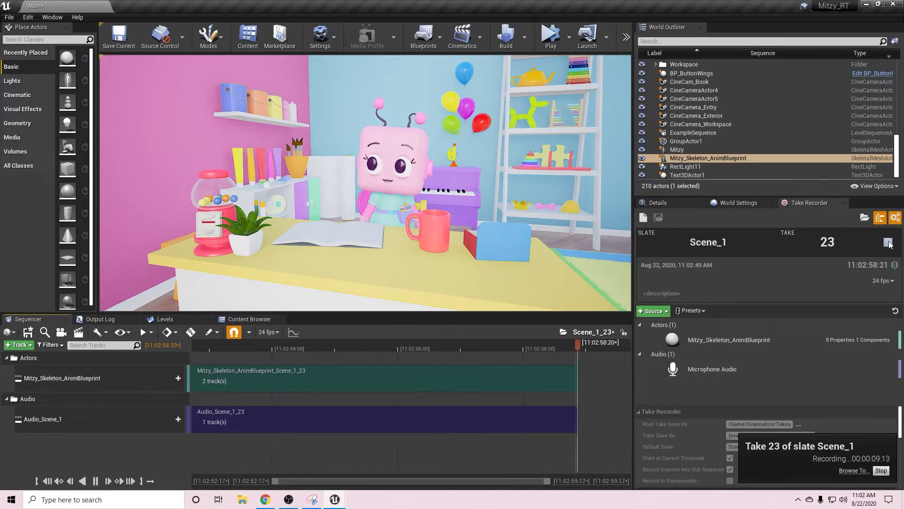
{"action": "left_click", "coordinate": [889, 242]}
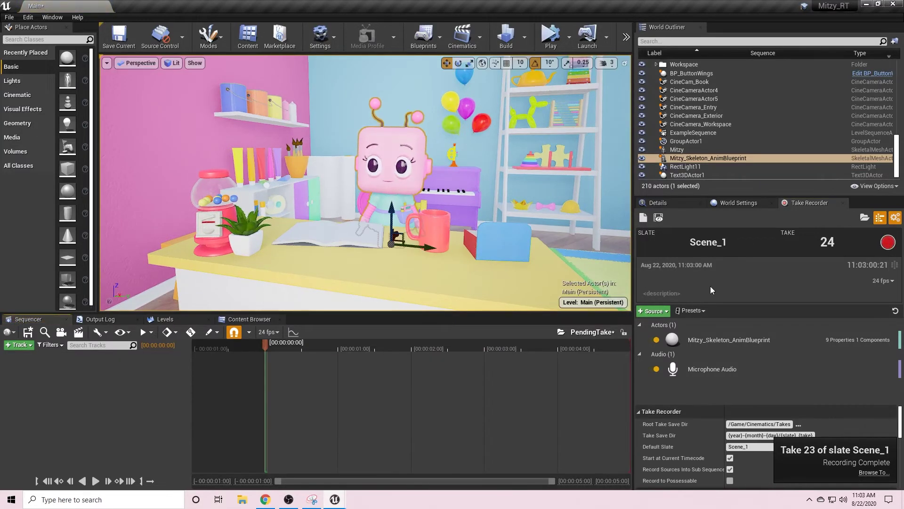
Step: Open the recorded take Scene_1_23 for review and play the beginning of it in Sequencer
{"action": "left_click", "coordinate": [658, 217]}
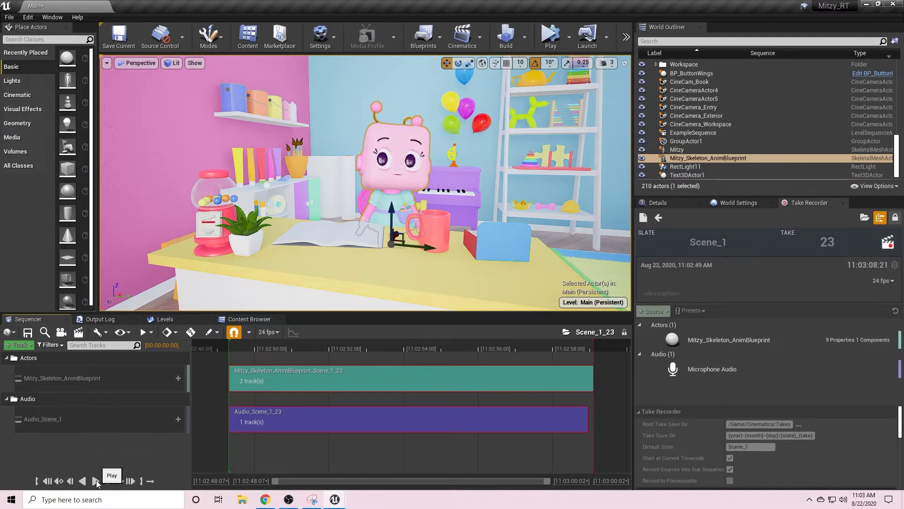
{"action": "left_click", "coordinate": [96, 481]}
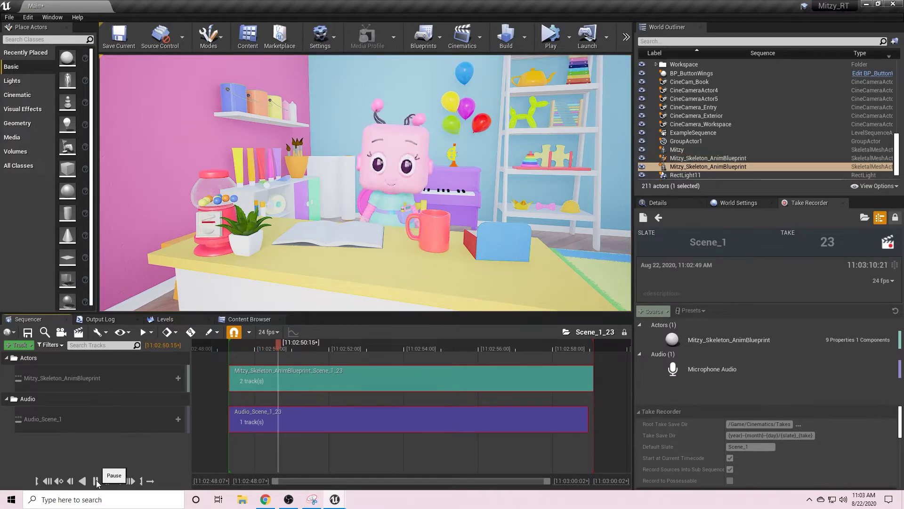
{"action": "left_click", "coordinate": [96, 481]}
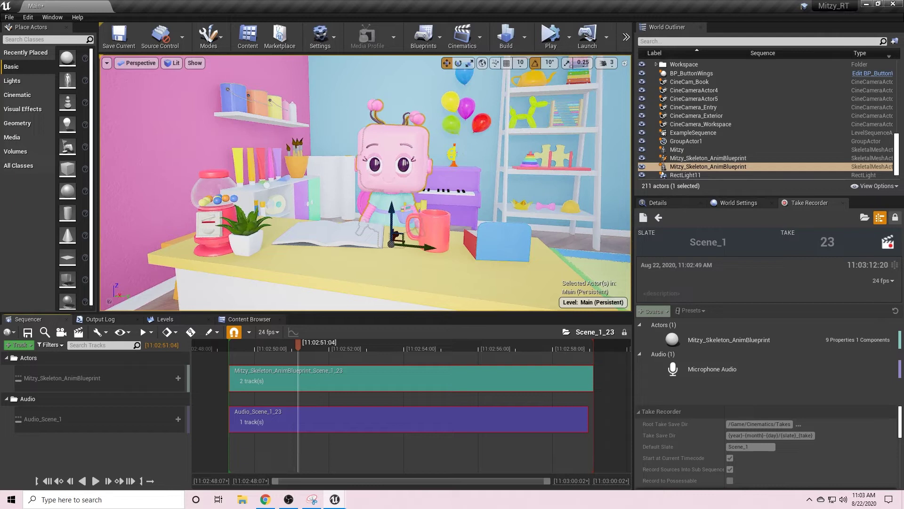
Step: Hide the live Mitzy_Skeleton_AnimBlueprint actor, keeping the recorded one shown, and replay take 23 from 11:02:49:19
{"action": "left_click", "coordinate": [653, 159]}
{"action": "left_click", "coordinate": [641, 167]}
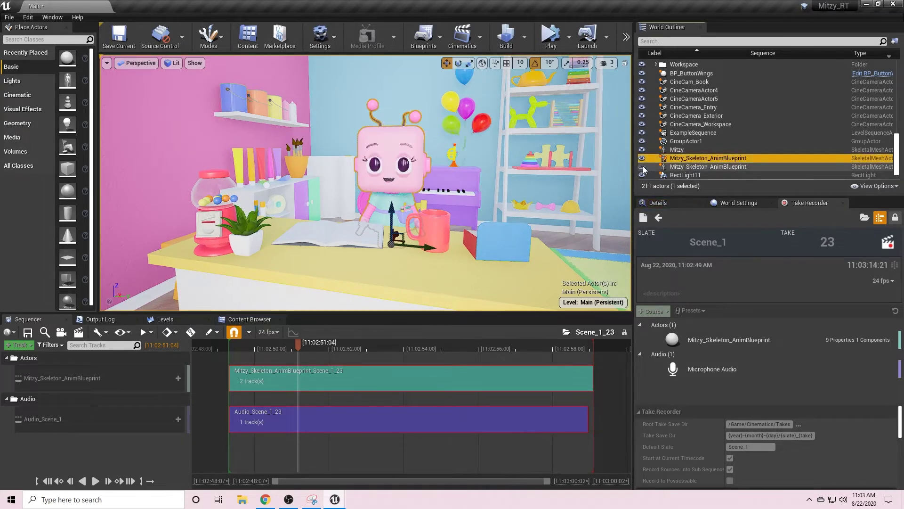
{"action": "left_click_drag", "start_coordinate": [300, 346], "coordinate": [240, 349]}
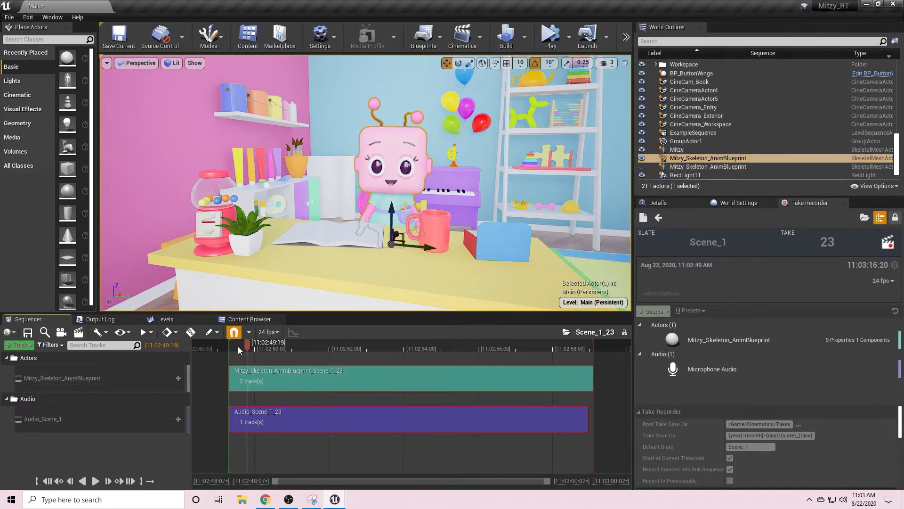
{"action": "left_click", "coordinate": [95, 481]}
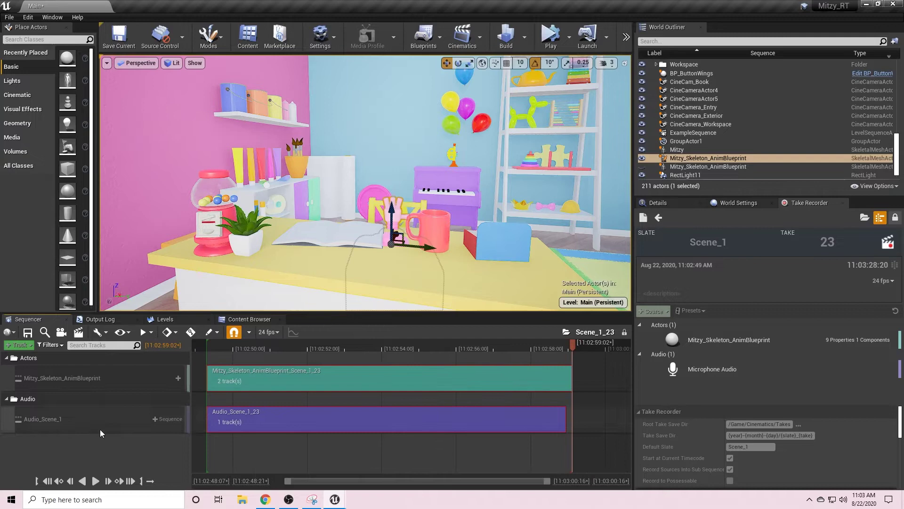
{"action": "left_click", "coordinate": [533, 351]}
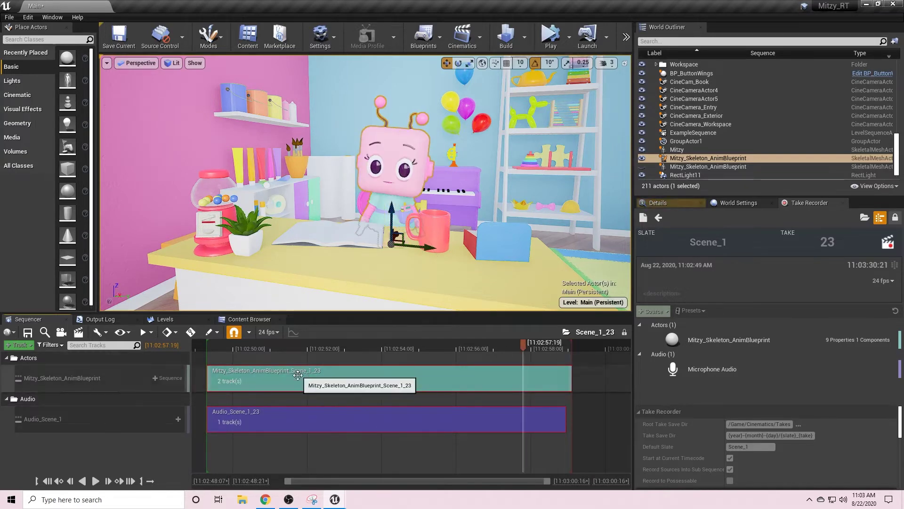
Step: Open the Mitzy_Skeleton_AnimBlueprint_Scene_1_23 subsequence, enlarge the Sequencer area and set the playhead to 11:02:50:21
{"action": "double_click", "coordinate": [300, 382]}
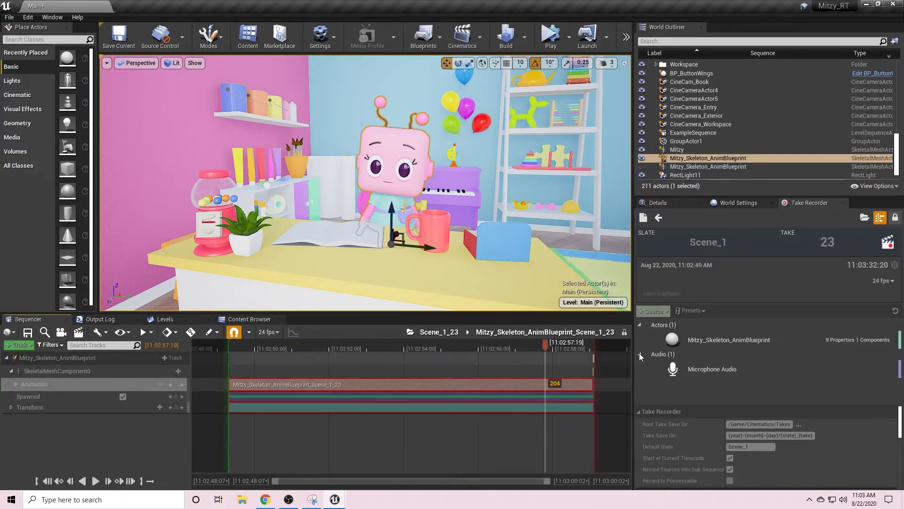
{"action": "left_click_drag", "start_coordinate": [450, 313], "coordinate": [451, 250]}
{"action": "left_click_drag", "start_coordinate": [634, 288], "coordinate": [744, 288]}
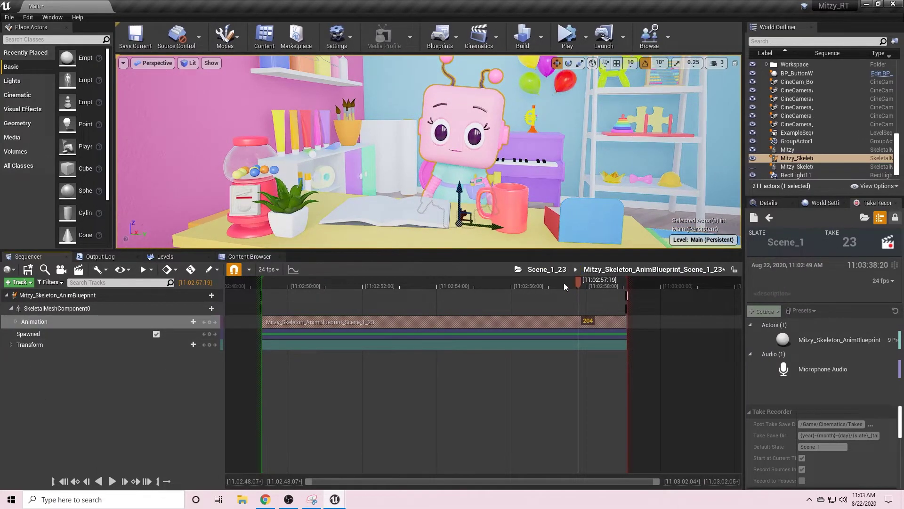
{"action": "left_click_drag", "start_coordinate": [564, 283], "coordinate": [321, 290]}
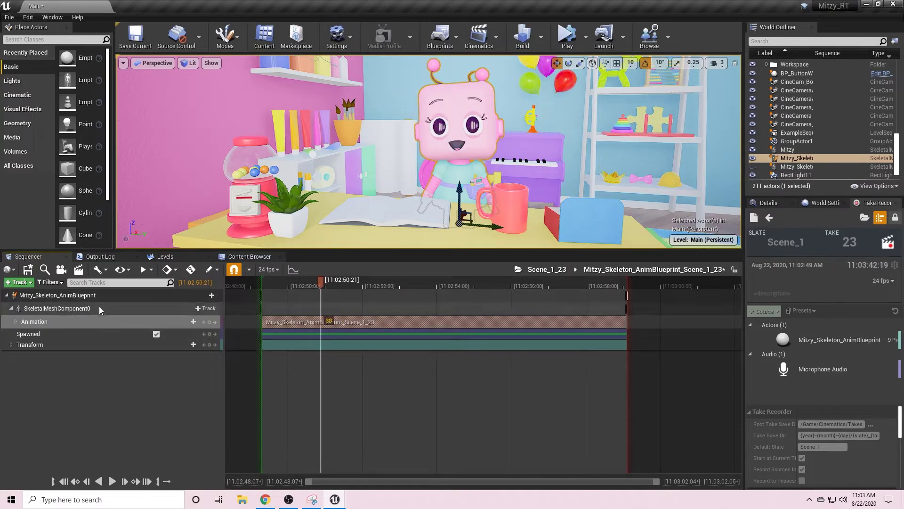
Step: Add a Mitzy_LiveLinkCtrlRig Animation ControlRig track to the recorded Mitzy_Skeleton_AnimBlueprint actor
{"action": "left_click", "coordinate": [208, 296]}
{"action": "mouse_move", "coordinate": [214, 312]}
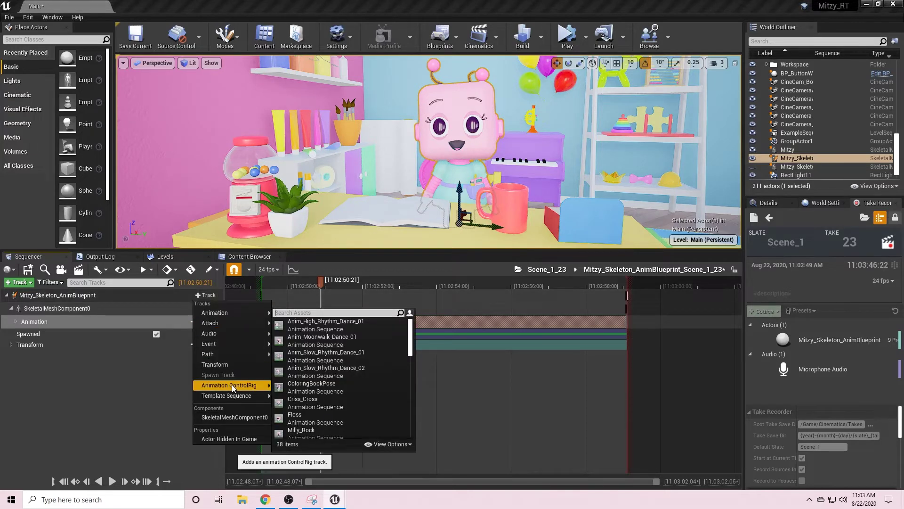
{"action": "mouse_move", "coordinate": [233, 388]}
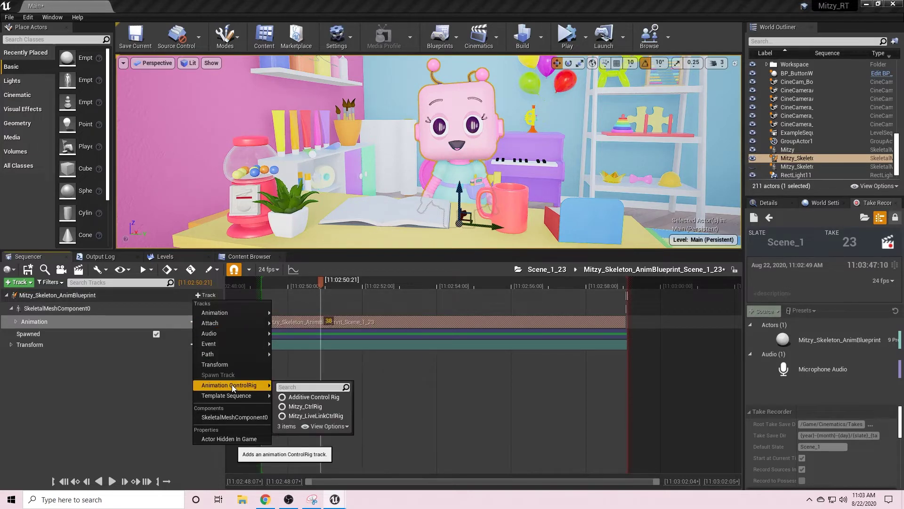
{"action": "left_click", "coordinate": [328, 417]}
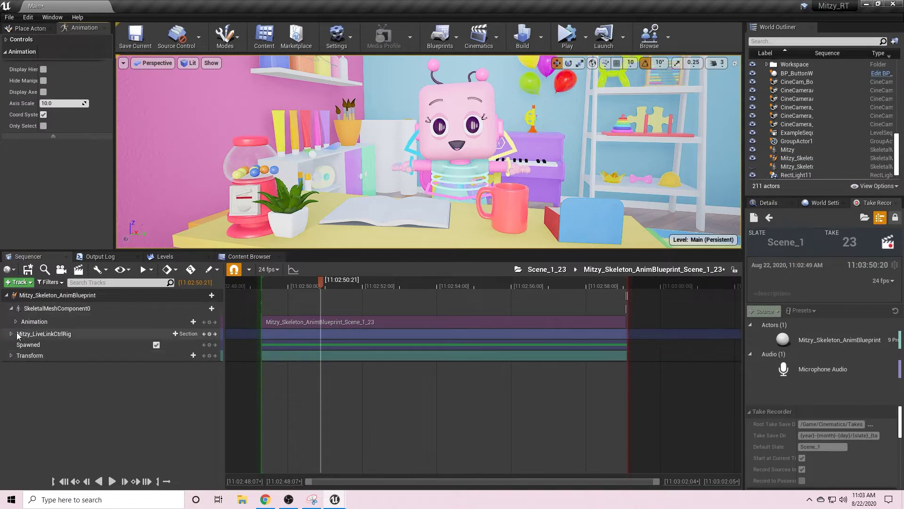
Step: Lower L_Hand_Ctrl behind the mug, key it, and shift that key to the start of the take at 11:02:49:07
{"action": "left_click", "coordinate": [10, 333]}
{"action": "scroll", "coordinate": [57, 371], "scroll_direction": "down", "scroll_amount": 3}
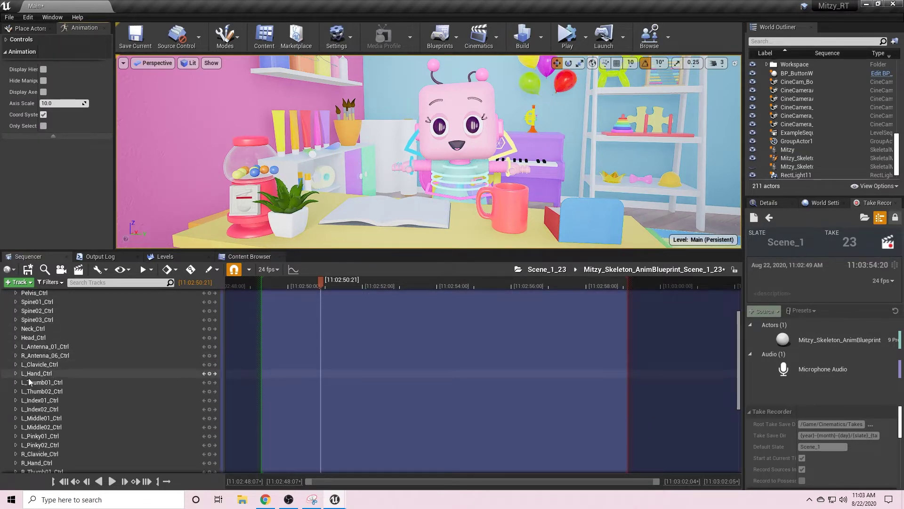
{"action": "left_click", "coordinate": [18, 374]}
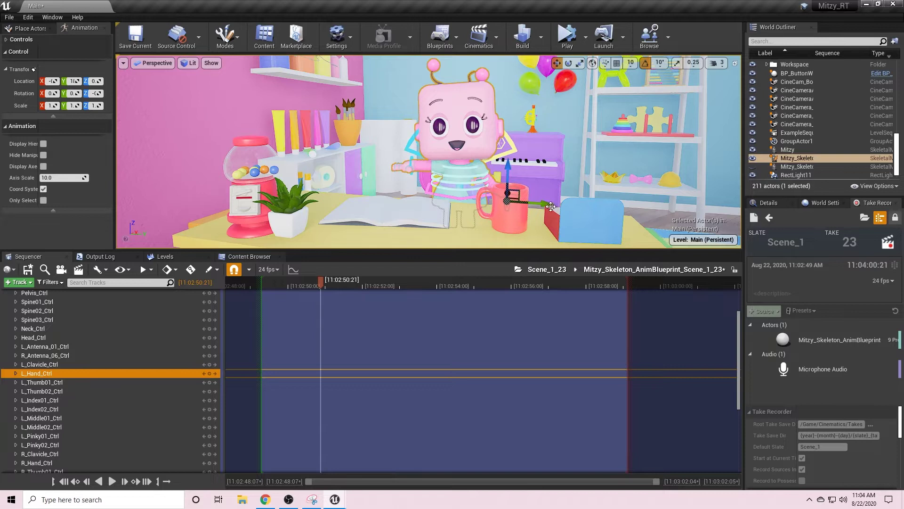
{"action": "left_click", "coordinate": [211, 375]}
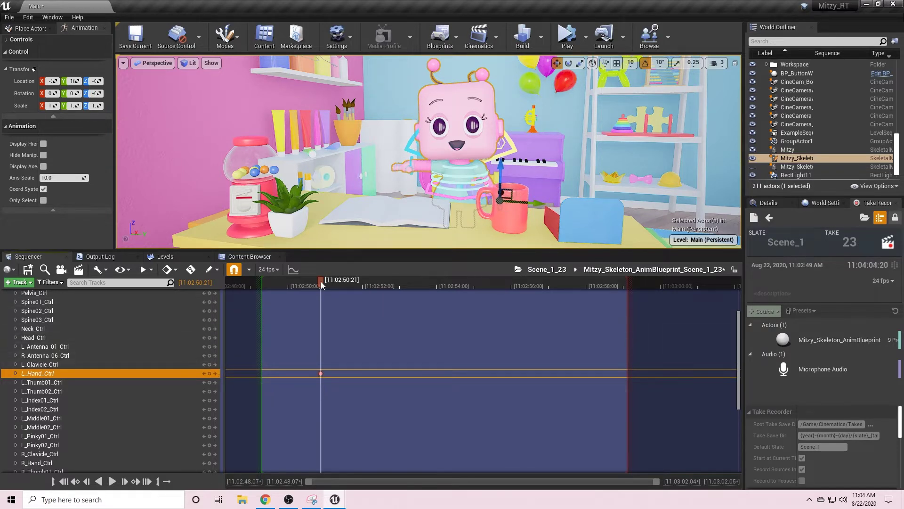
{"action": "left_click_drag", "start_coordinate": [322, 285], "coordinate": [264, 289]}
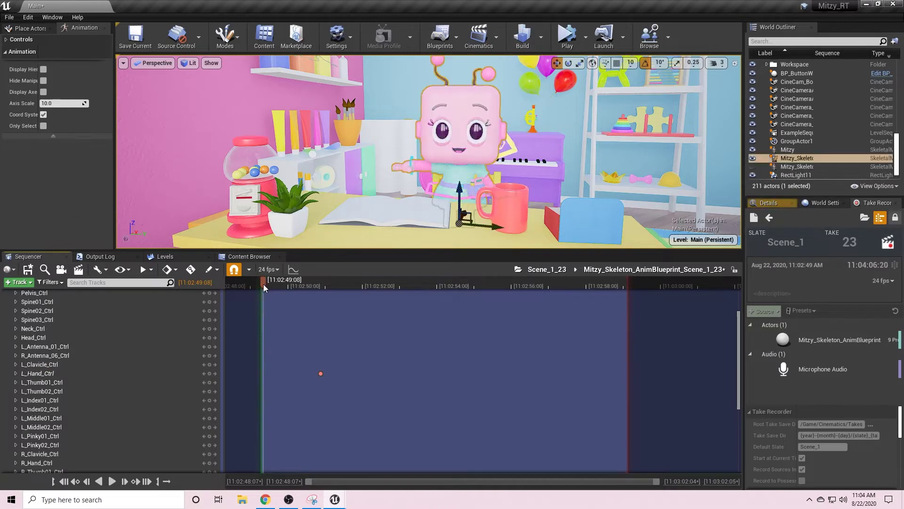
{"action": "left_click_drag", "start_coordinate": [321, 374], "coordinate": [262, 372]}
Step: Rotate and reposition R_Hand_Ctrl into a raised, waving hand pose and key it at 11:02:49:07
{"action": "scroll", "coordinate": [97, 456], "scroll_direction": "down", "scroll_amount": 2}
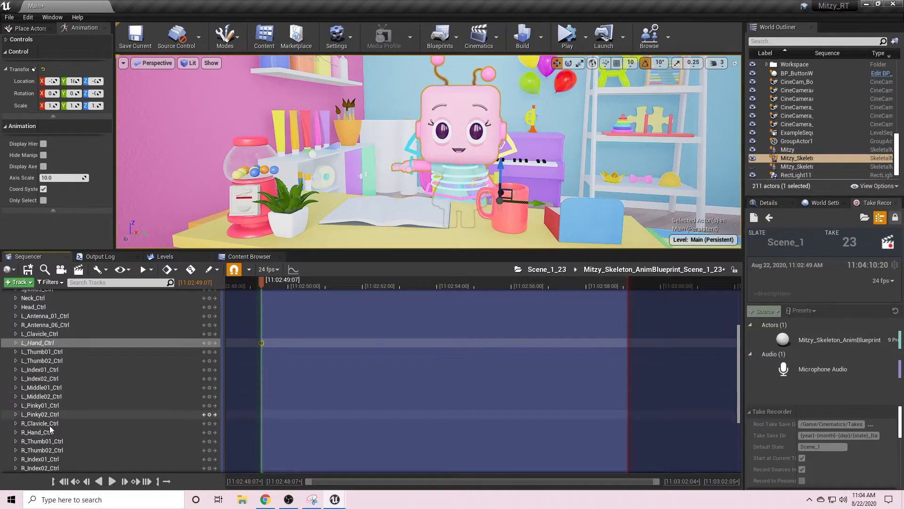
{"action": "left_click", "coordinate": [94, 431]}
{"action": "key", "text": "e"}
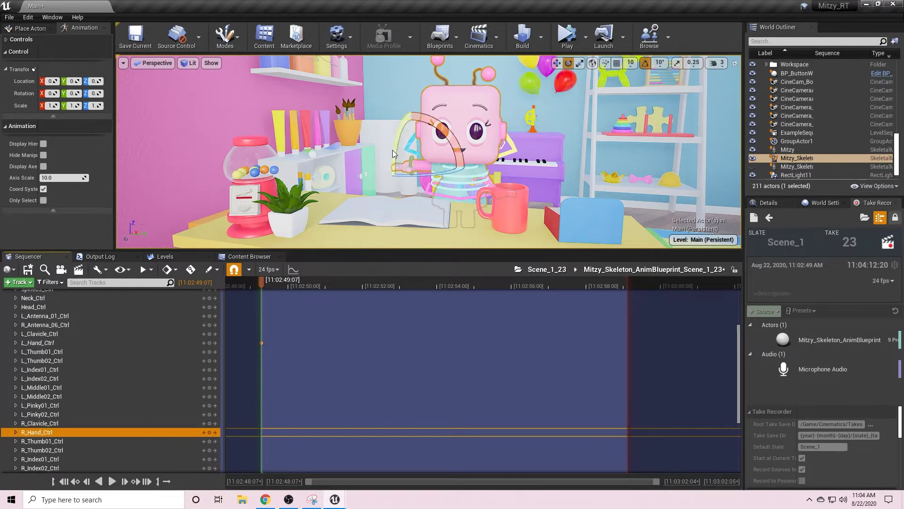
{"action": "left_click_drag", "start_coordinate": [393, 153], "coordinate": [409, 202]}
{"action": "key", "text": "w"}
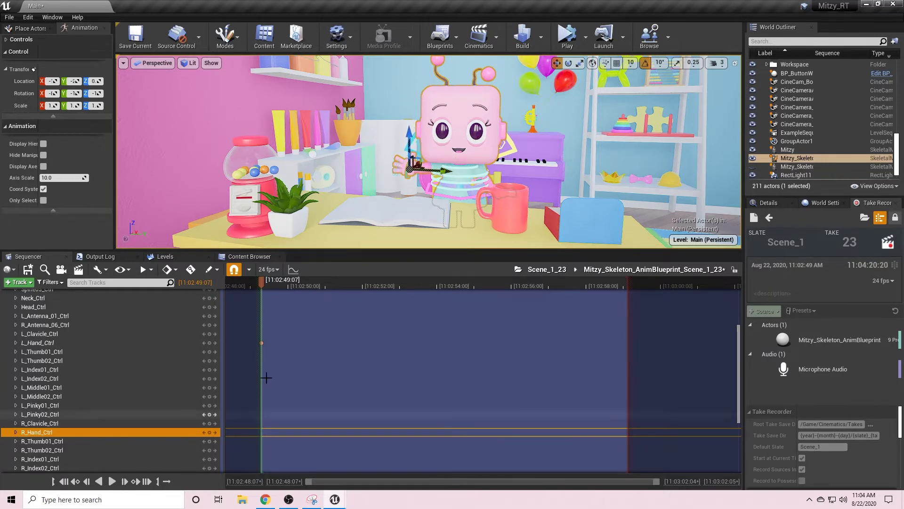
{"action": "left_click", "coordinate": [210, 432]}
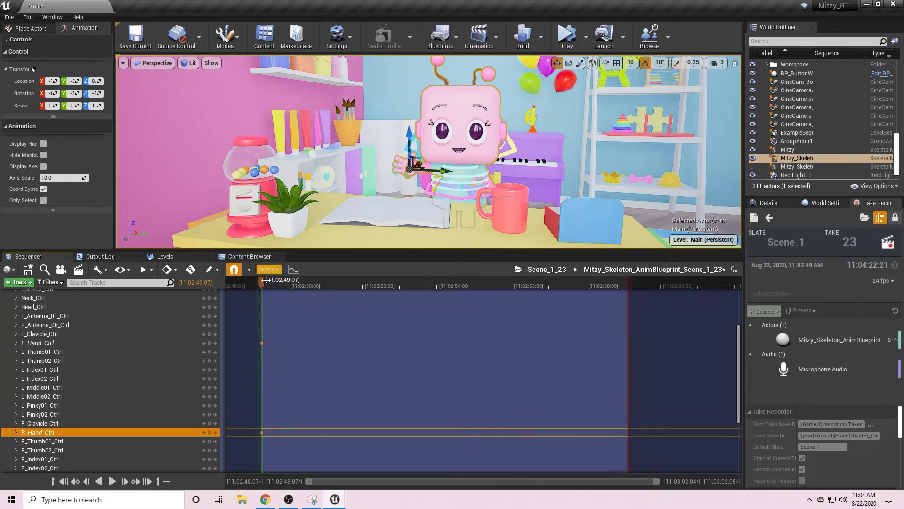
Step: Key R_Hand_Ctrl in a higher position at 11:02:50:03 and in a lowered position at 11:02:50:18
{"action": "left_click_drag", "start_coordinate": [285, 292], "coordinate": [293, 284]}
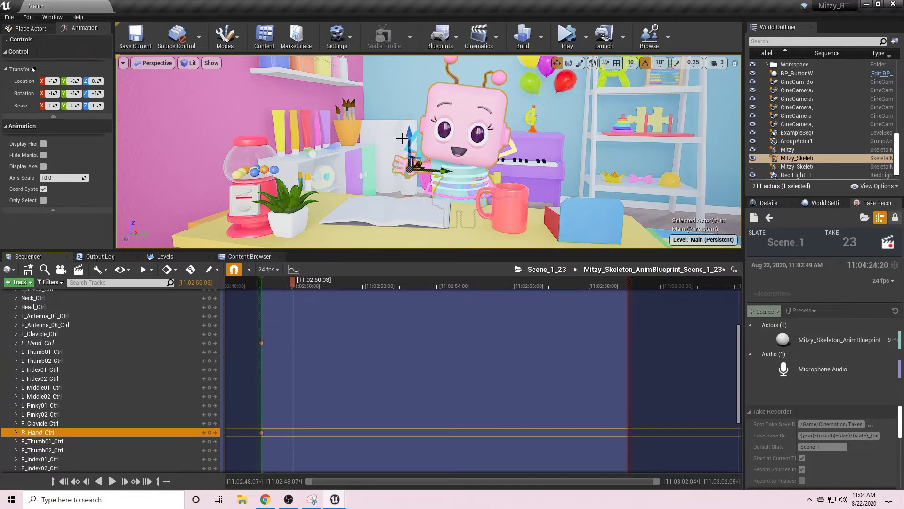
{"action": "left_click", "coordinate": [209, 432]}
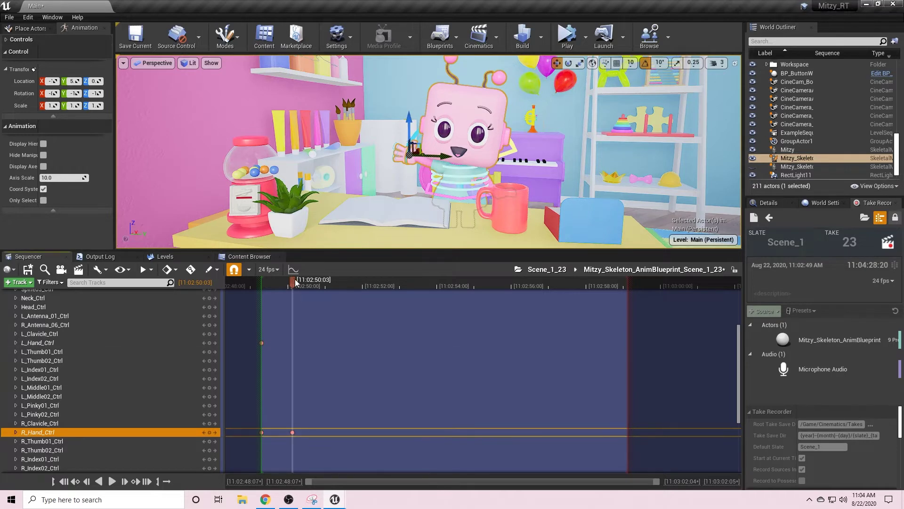
{"action": "left_click_drag", "start_coordinate": [295, 281], "coordinate": [317, 288]}
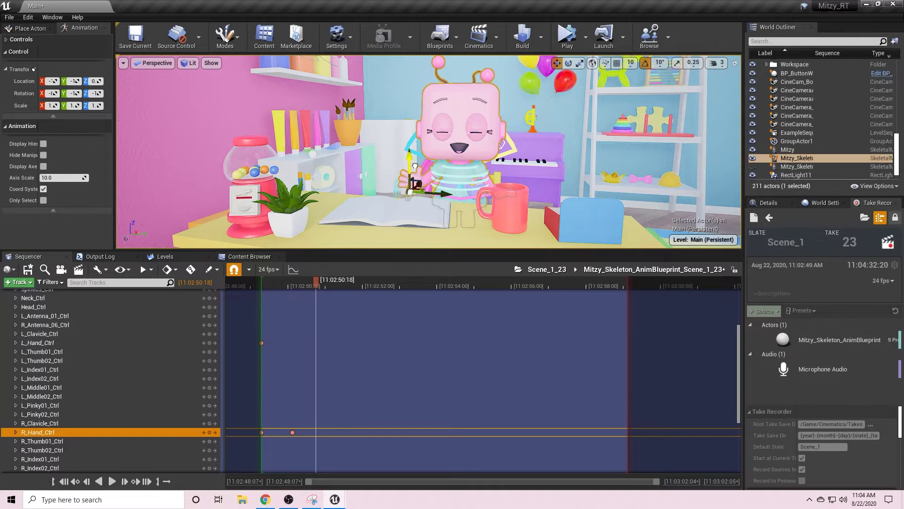
{"action": "left_click", "coordinate": [213, 431]}
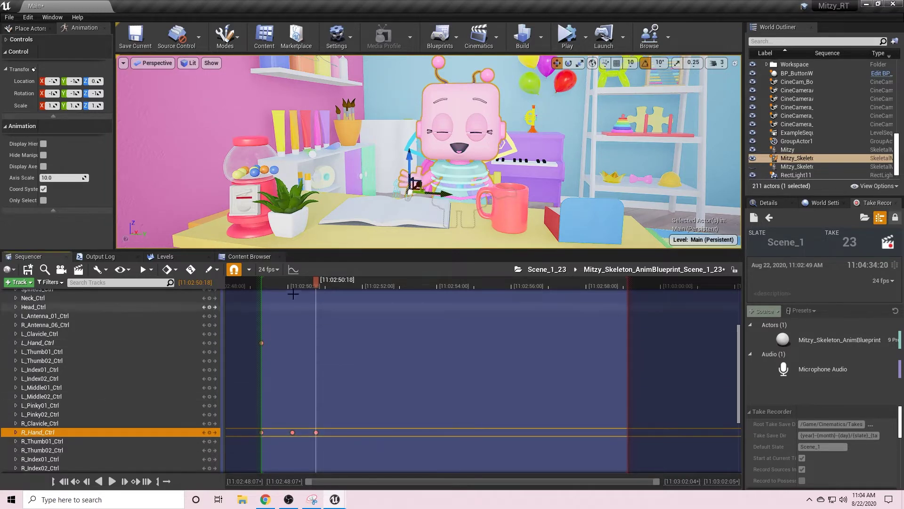
Step: Play the keyed hand movement from the start of the take and return the playhead to 11:02:49:07
{"action": "left_click_drag", "start_coordinate": [317, 283], "coordinate": [265, 286]}
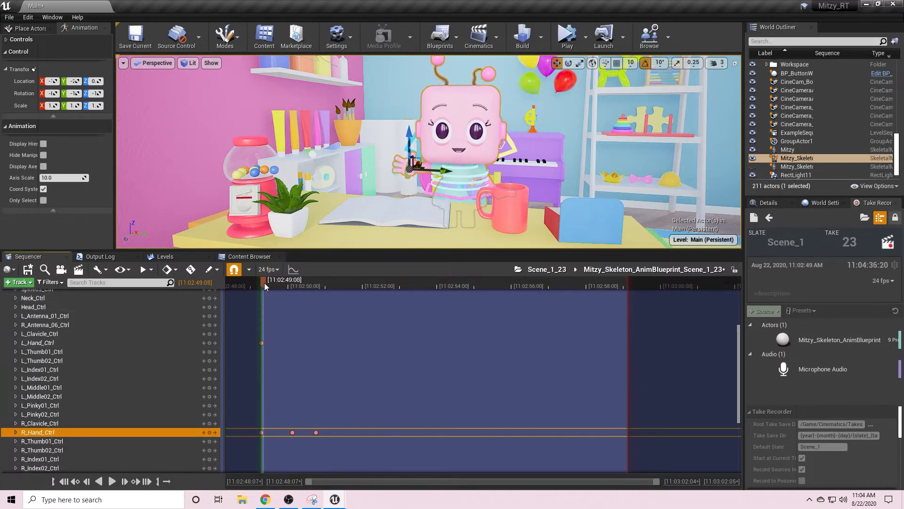
{"action": "left_click", "coordinate": [110, 485]}
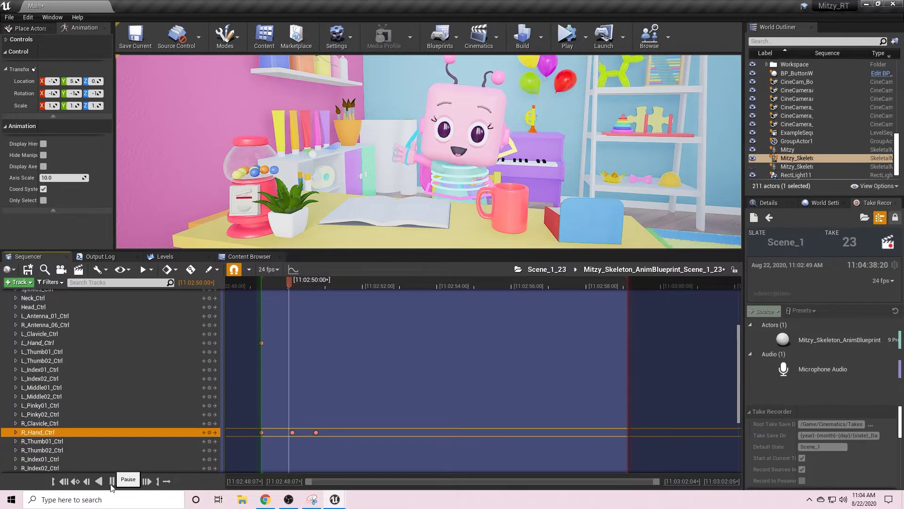
{"action": "left_click", "coordinate": [111, 481]}
{"action": "left_click_drag", "start_coordinate": [337, 282], "coordinate": [262, 294]}
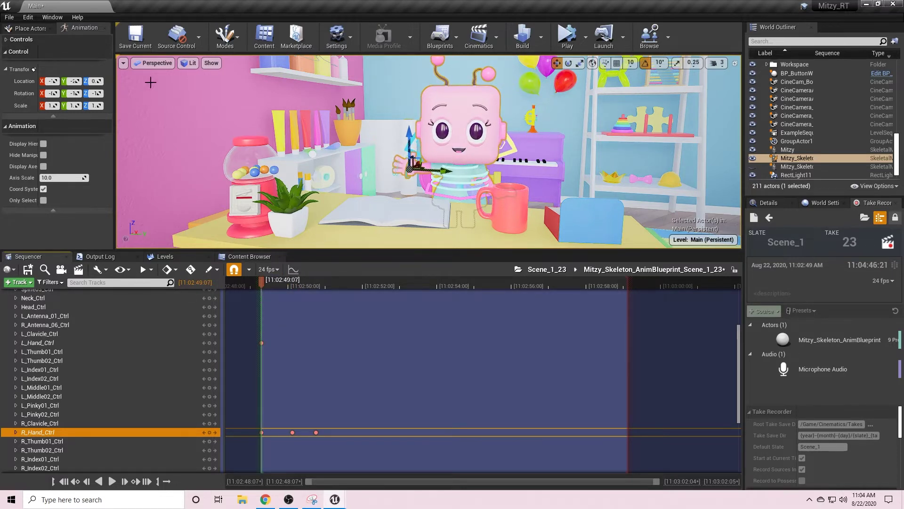
Step: Collapse the Mitzy_LiveLinkCtrlRig track and place a Cine Camera Actor in the scene in front of Mitzy's desk
{"action": "scroll", "coordinate": [5, 296], "scroll_direction": "up", "scroll_amount": 10}
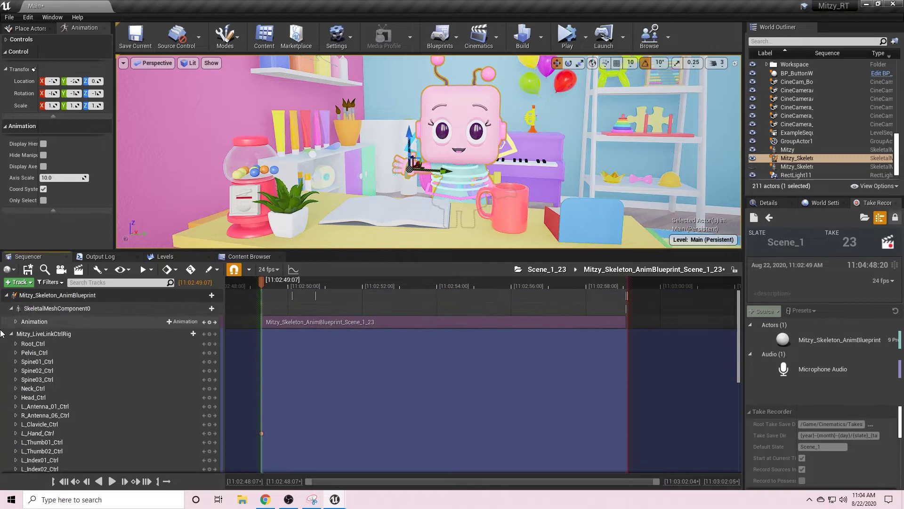
{"action": "left_click", "coordinate": [10, 334]}
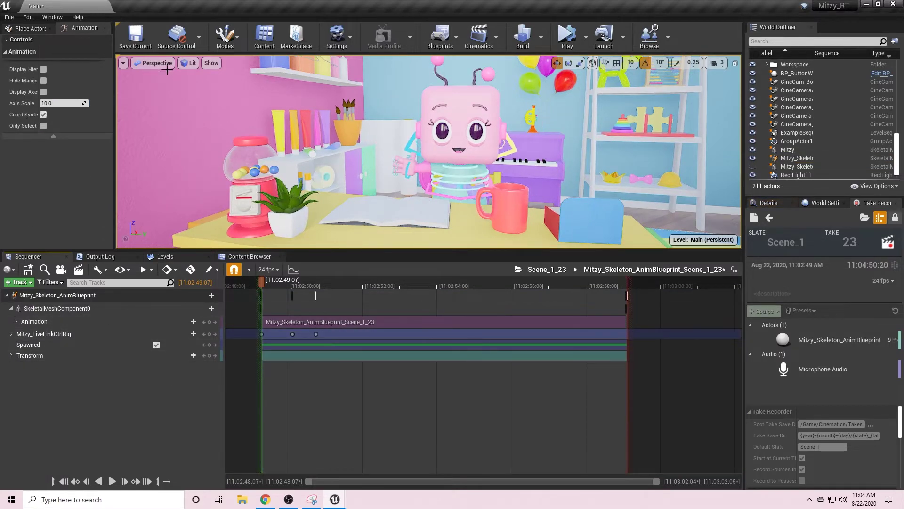
{"action": "left_click", "coordinate": [29, 29]}
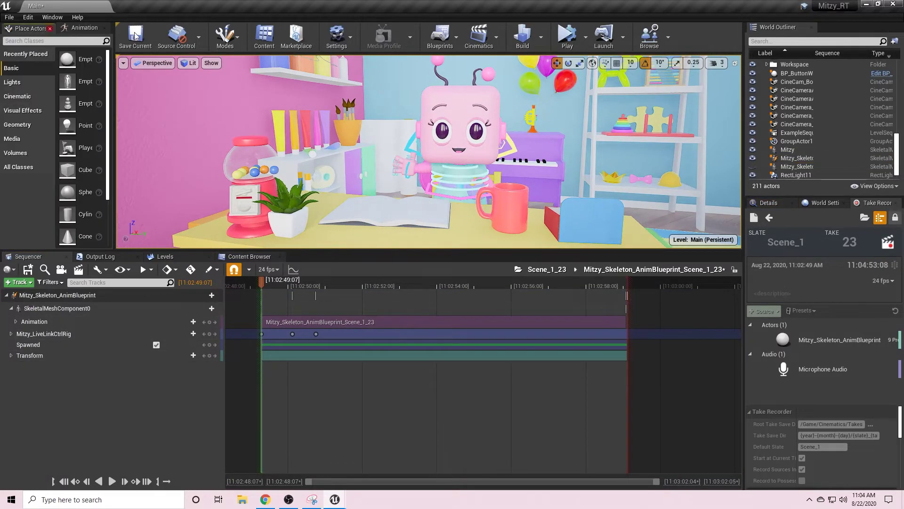
{"action": "left_click", "coordinate": [14, 96]}
{"action": "left_click_drag", "start_coordinate": [278, 253], "coordinate": [278, 300]}
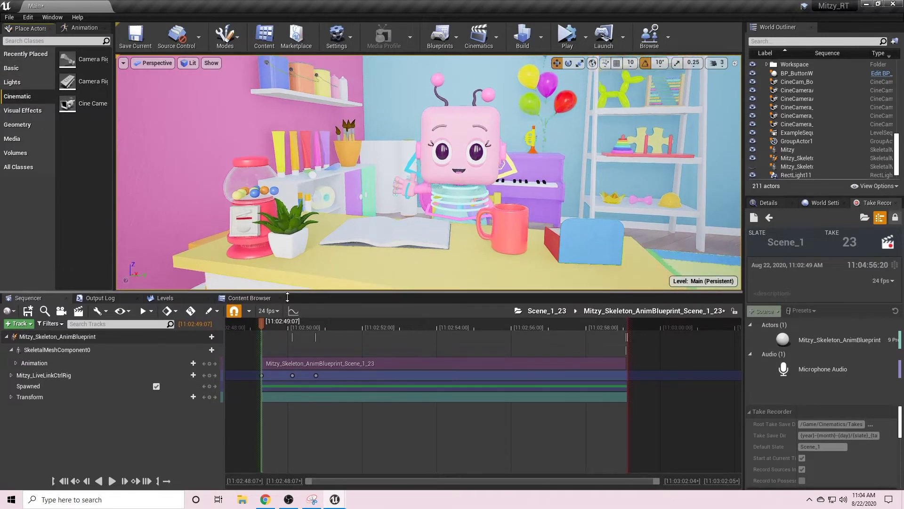
{"action": "left_click_drag", "start_coordinate": [119, 122], "coordinate": [377, 268]}
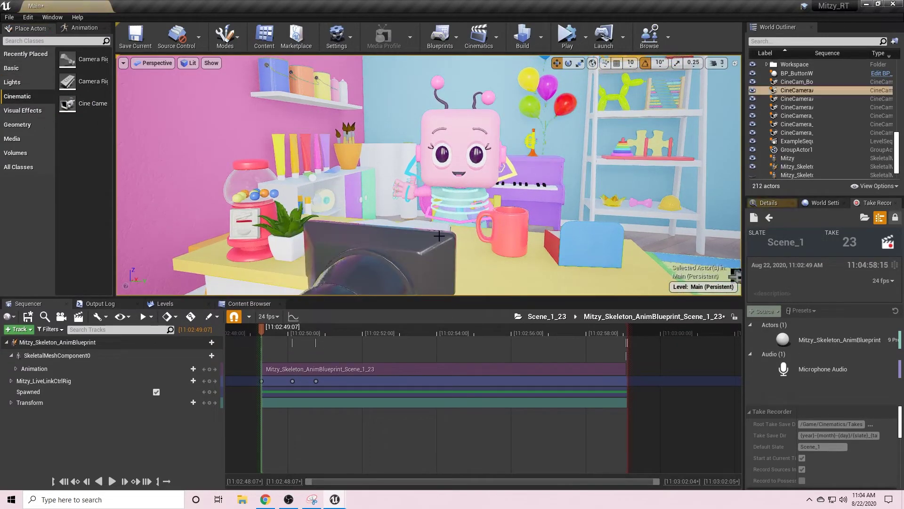
Step: Raise the new cine camera and shift it until its preview frames Mitzy's head and upper body
{"action": "right_click_drag", "start_coordinate": [513, 184], "coordinate": [381, 192]}
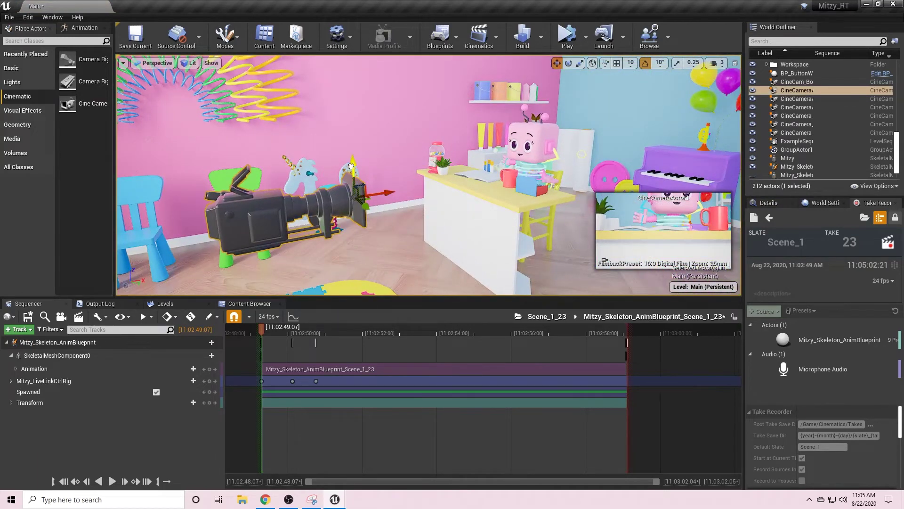
{"action": "left_click_drag", "start_coordinate": [350, 166], "coordinate": [351, 132]}
{"action": "left_click_drag", "start_coordinate": [384, 158], "coordinate": [357, 172]}
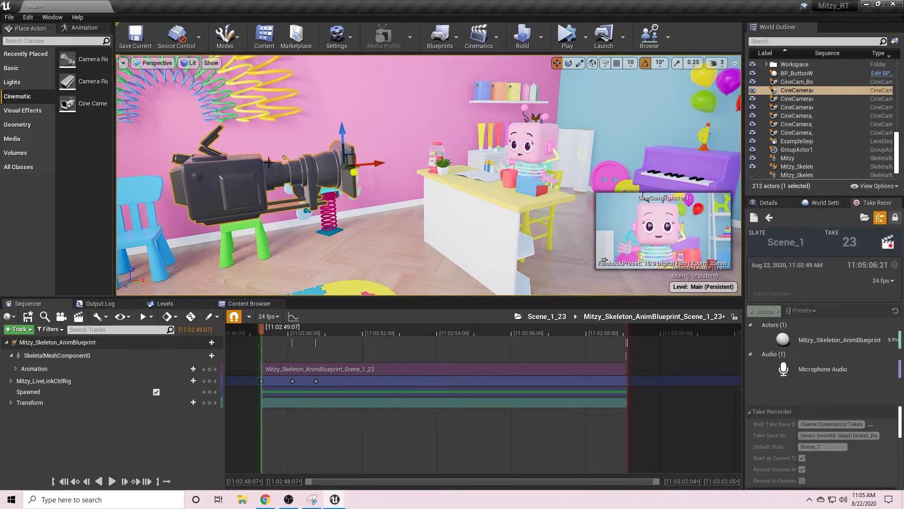
Step: Add CineCameraActor1 to the subsequence and view the scene through that camera
{"action": "left_click", "coordinate": [22, 330]}
{"action": "mouse_move", "coordinate": [28, 348]}
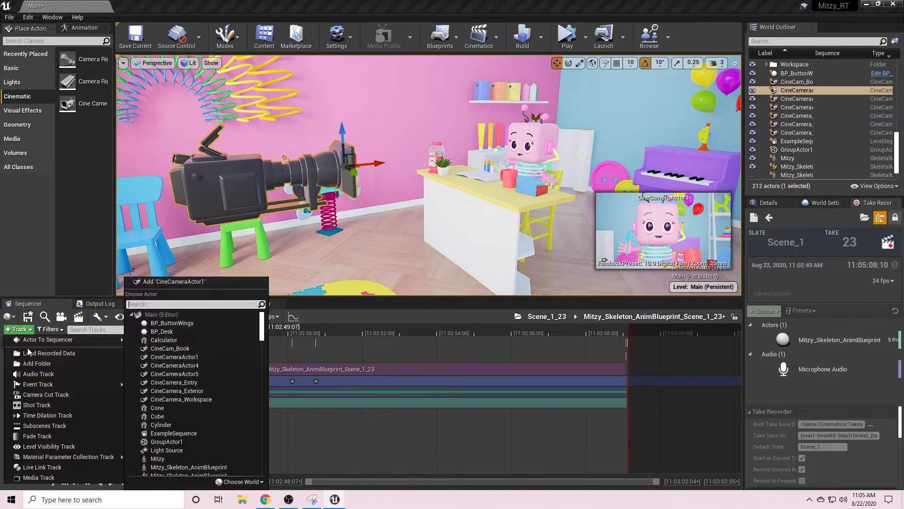
{"action": "left_click", "coordinate": [176, 283]}
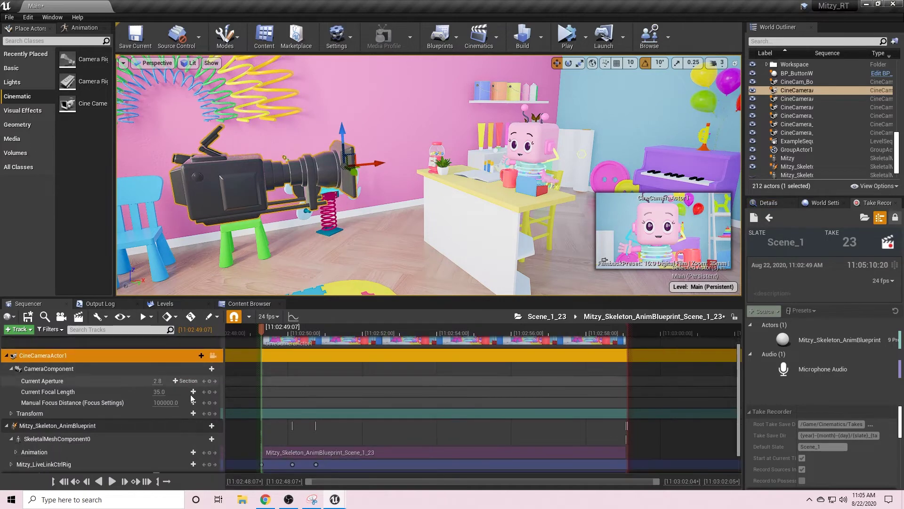
{"action": "left_click", "coordinate": [212, 384]}
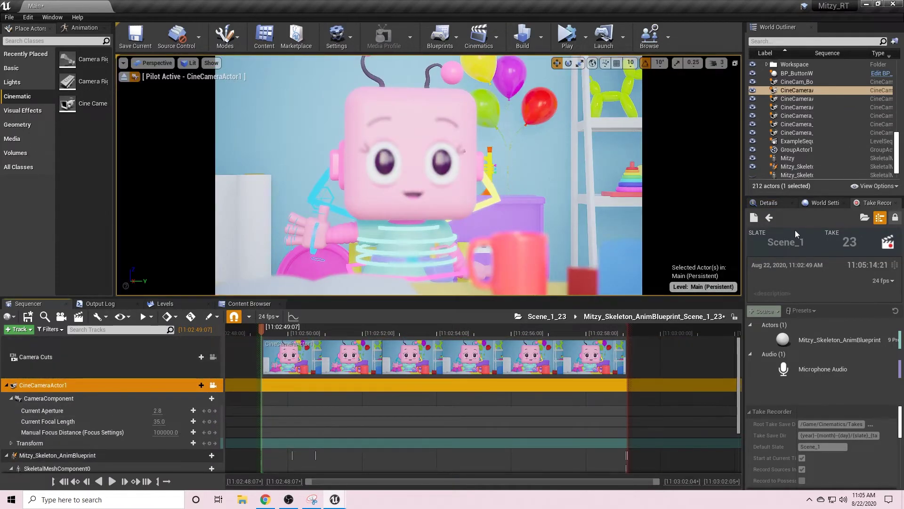
Step: Set CineCameraActor1's manual focus distance to about 468.6 cm by sampling Mitzy's face, and turn on Draw Debug Focus Plane
{"action": "left_click", "coordinate": [772, 203]}
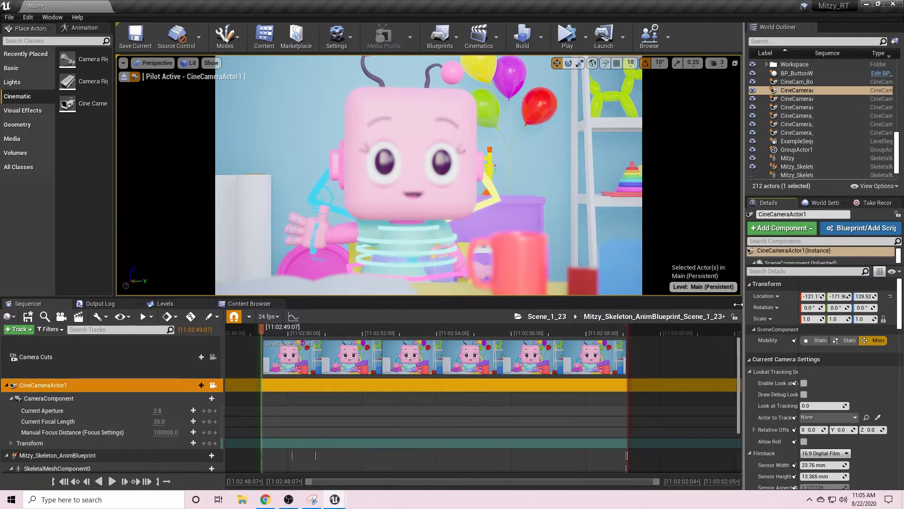
{"action": "left_click_drag", "start_coordinate": [742, 309], "coordinate": [683, 308]}
{"action": "scroll", "coordinate": [801, 399], "scroll_direction": "down", "scroll_amount": 5}
{"action": "scroll", "coordinate": [801, 399], "scroll_direction": "down", "scroll_amount": 2}
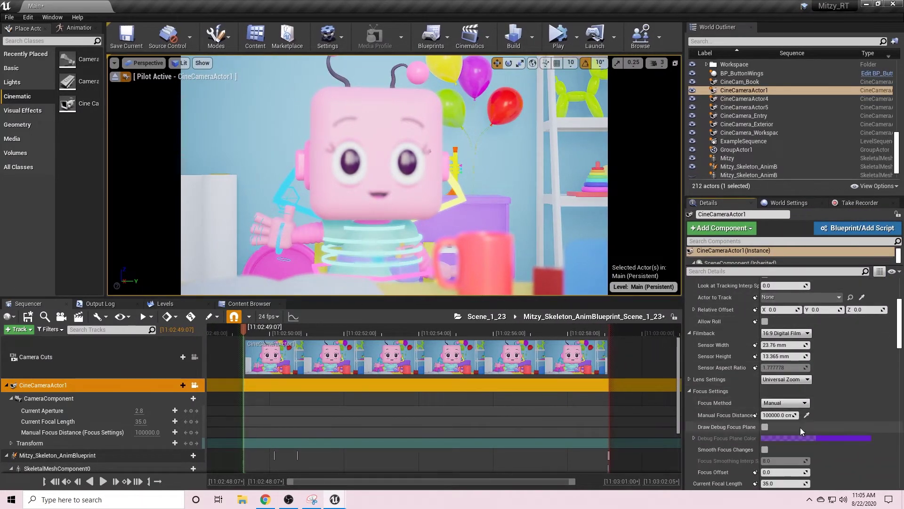
{"action": "left_click", "coordinate": [807, 415]}
{"action": "left_click", "coordinate": [393, 173]}
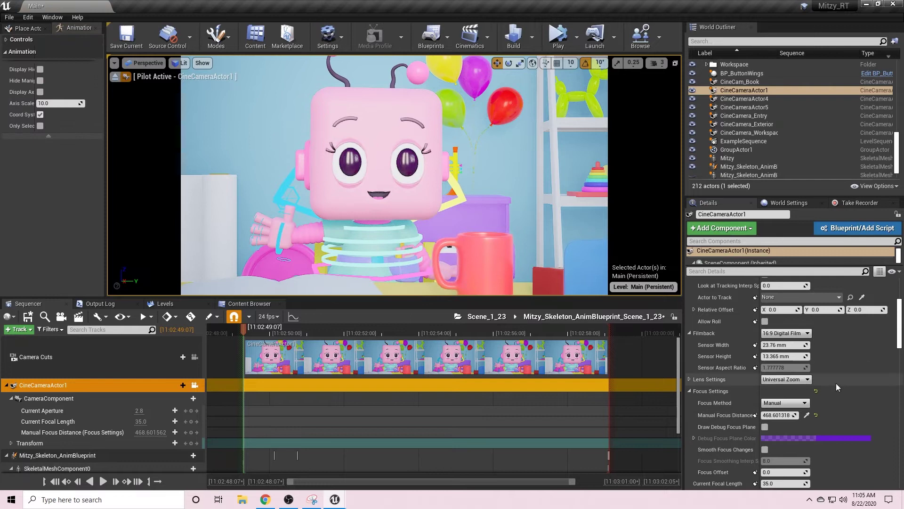
{"action": "left_click", "coordinate": [765, 428]}
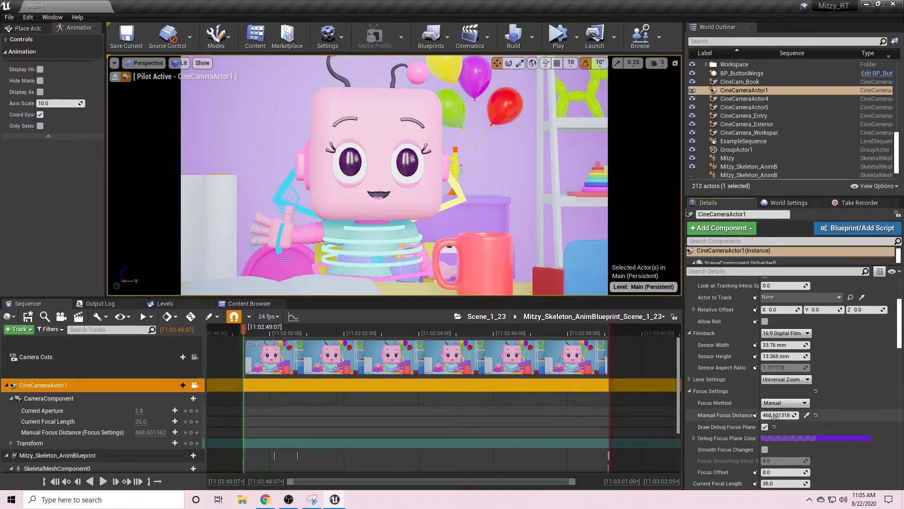
Step: Set CineCameraActor1's manual focus distance to about 169.2 cm and turn off Draw Debug Focus Plane
{"action": "left_click_drag", "start_coordinate": [776, 417], "coordinate": [718, 416]}
{"action": "left_click", "coordinate": [765, 426]}
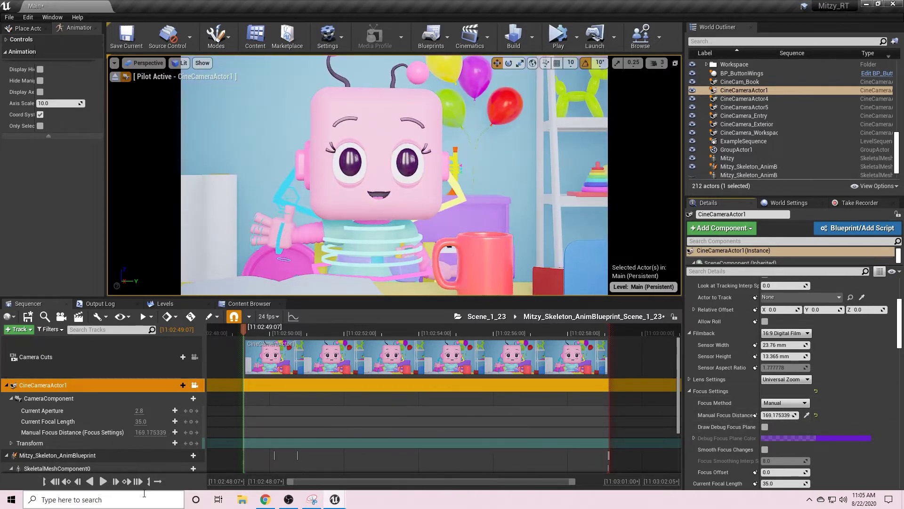
Step: Key CineCameraActor1's transform at 11:02:49:07, and key a wider side view of Mitzy's desk and piano at 11:02:50:10
{"action": "left_click", "coordinate": [191, 443]}
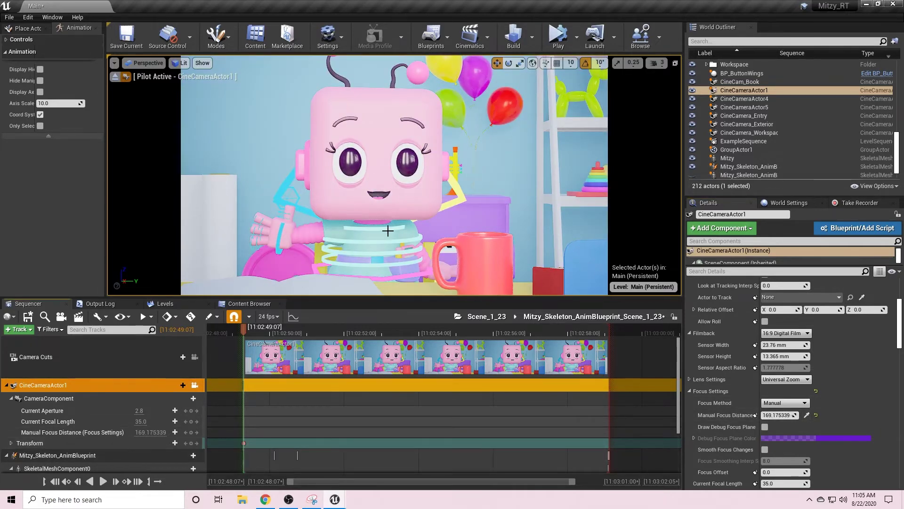
{"action": "right_click_drag", "start_coordinate": [387, 231], "coordinate": [337, 227]}
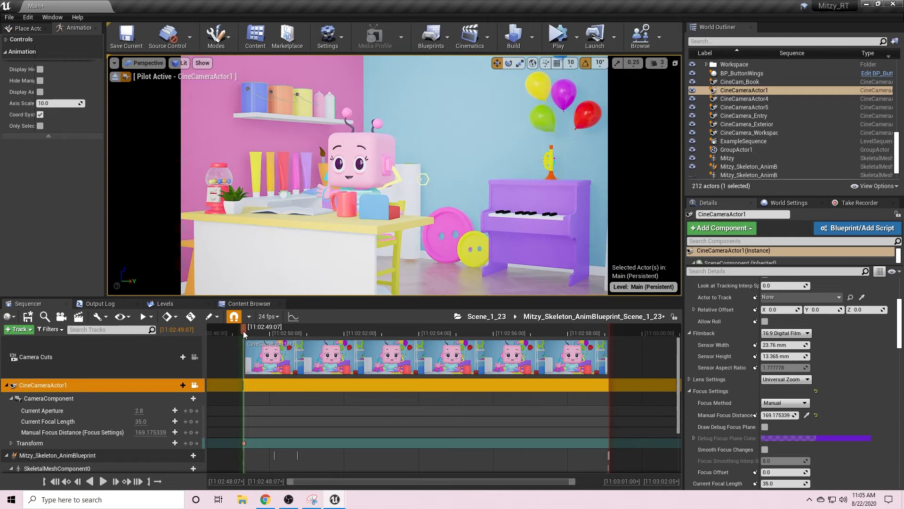
{"action": "left_click_drag", "start_coordinate": [243, 331], "coordinate": [286, 336]}
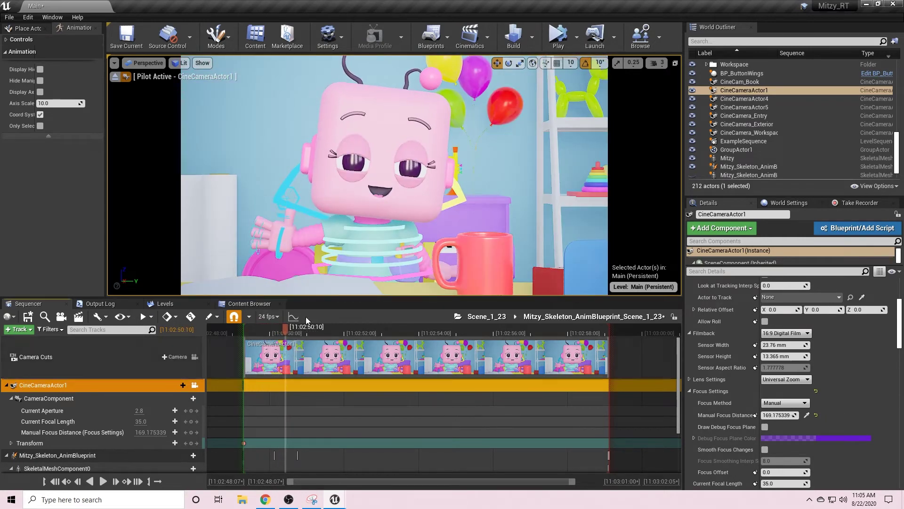
{"action": "right_click_drag", "start_coordinate": [306, 282], "coordinate": [292, 280]}
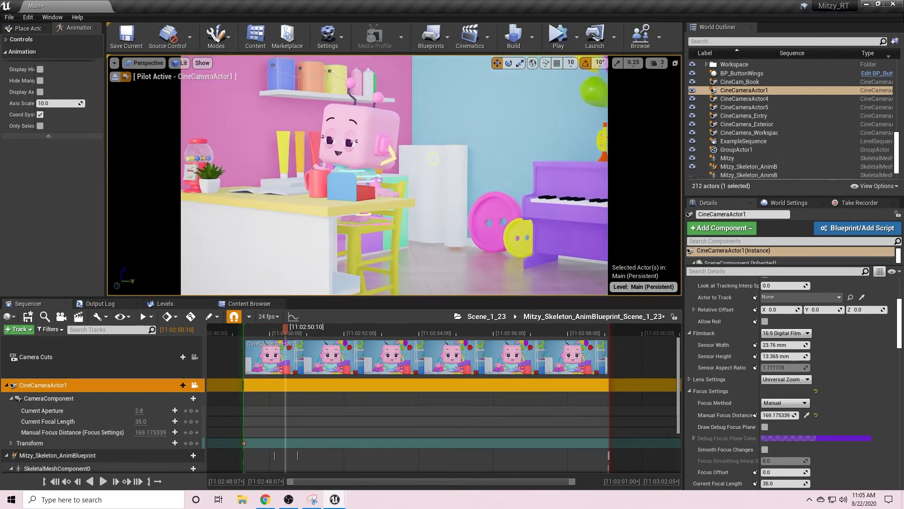
{"action": "left_click", "coordinate": [192, 443]}
Step: Play the sequence from its start to check the camera move between the two transform keys
{"action": "left_click", "coordinate": [280, 333]}
{"action": "left_click_drag", "start_coordinate": [279, 333], "coordinate": [245, 334]}
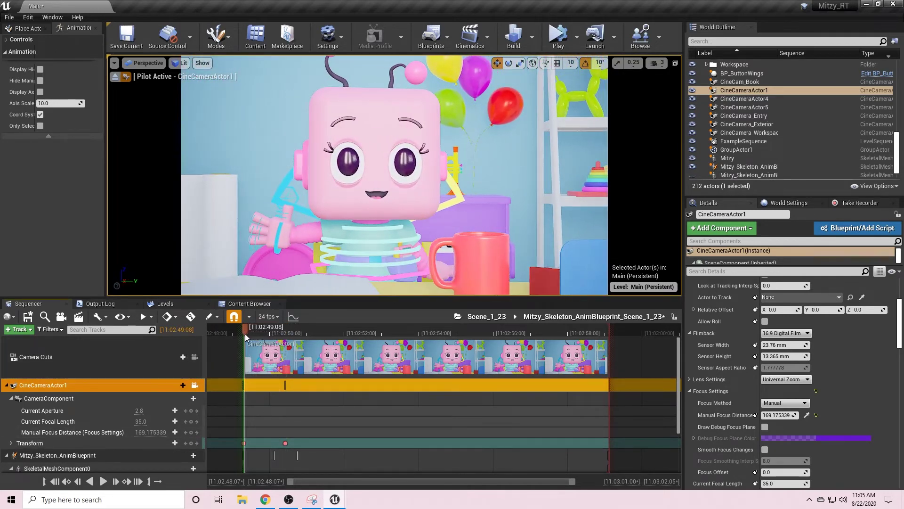
{"action": "left_click", "coordinate": [105, 481]}
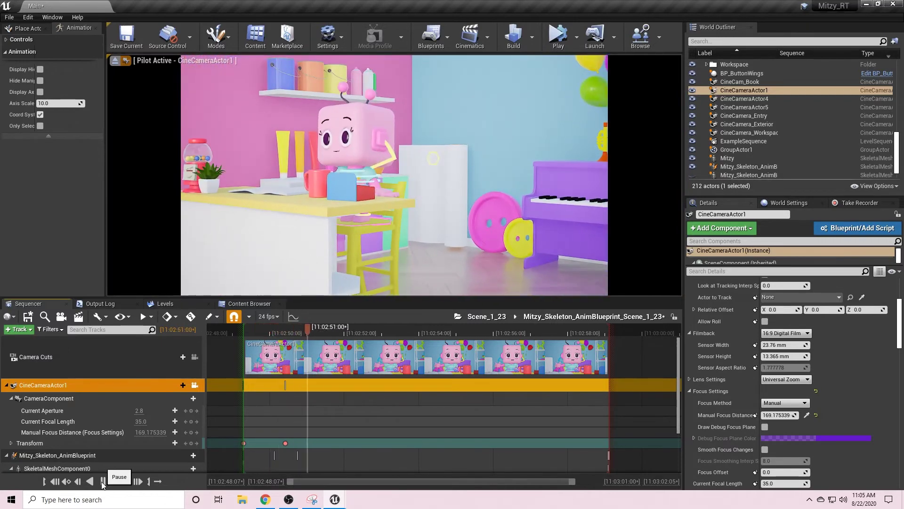
{"action": "left_click", "coordinate": [103, 481]}
Step: Key CineCameraActor1's transform on a raised view of the desk at 11:02:51:23 and on a close view of Mitzy at 11:02:53:02
{"action": "left_click_drag", "start_coordinate": [320, 331], "coordinate": [345, 341]}
{"action": "mouse_move", "coordinate": [353, 236]}
{"action": "right_mouse_down"}
{"action": "mouse_move", "coordinate": [339, 207]}
{"action": "mouse_move", "coordinate": [358, 235]}
{"action": "mouse_move", "coordinate": [349, 222]}
{"action": "right_mouse_up"}
{"action": "left_click", "coordinate": [190, 443]}
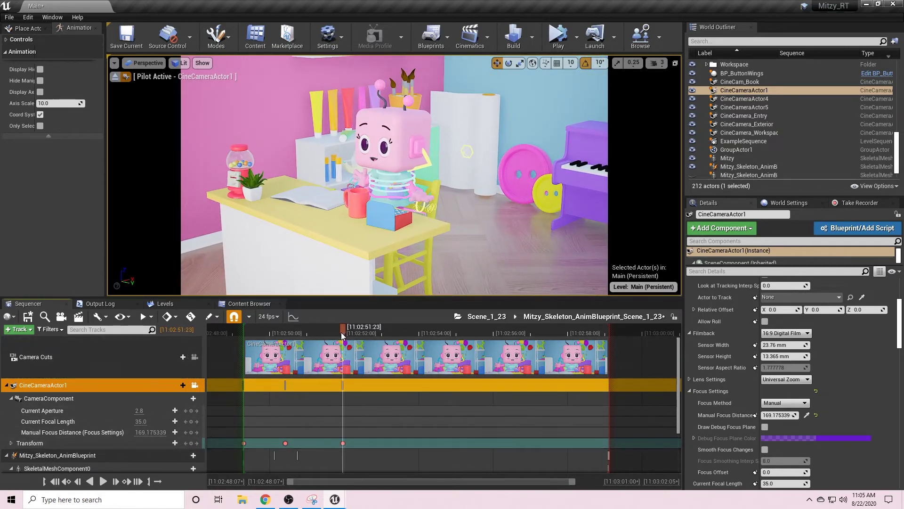
{"action": "left_click_drag", "start_coordinate": [366, 338], "coordinate": [386, 339]}
{"action": "right_click_drag", "start_coordinate": [358, 226], "coordinate": [362, 223]}
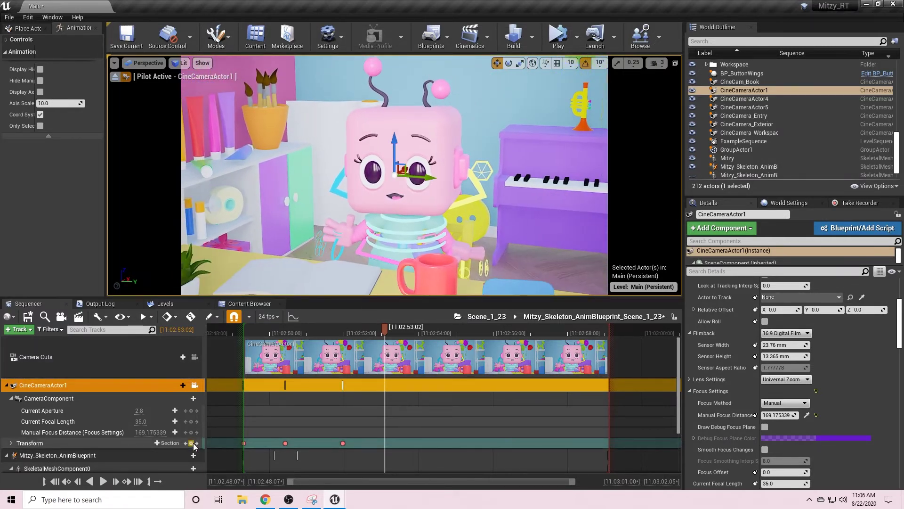
{"action": "left_click", "coordinate": [191, 444]}
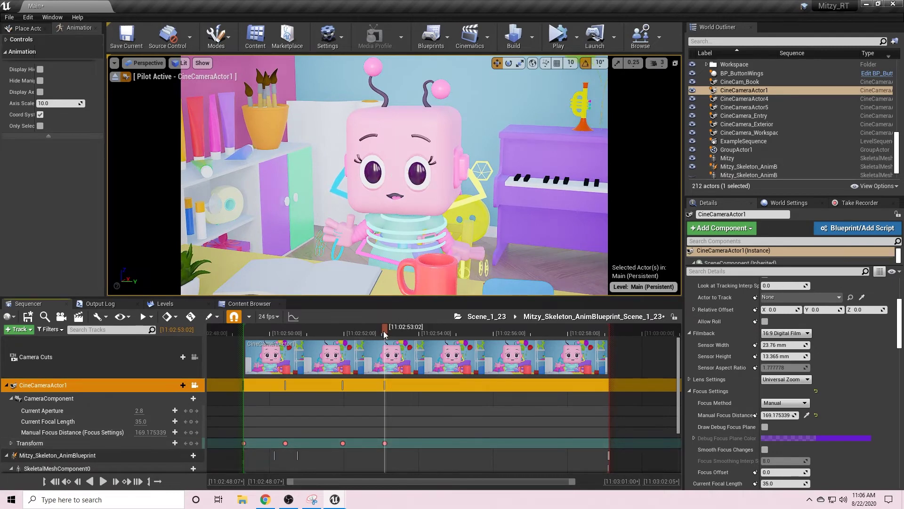
Step: Play the sequence from its start to review the camera animation across all four transform keys
{"action": "left_click_drag", "start_coordinate": [385, 329], "coordinate": [247, 334]}
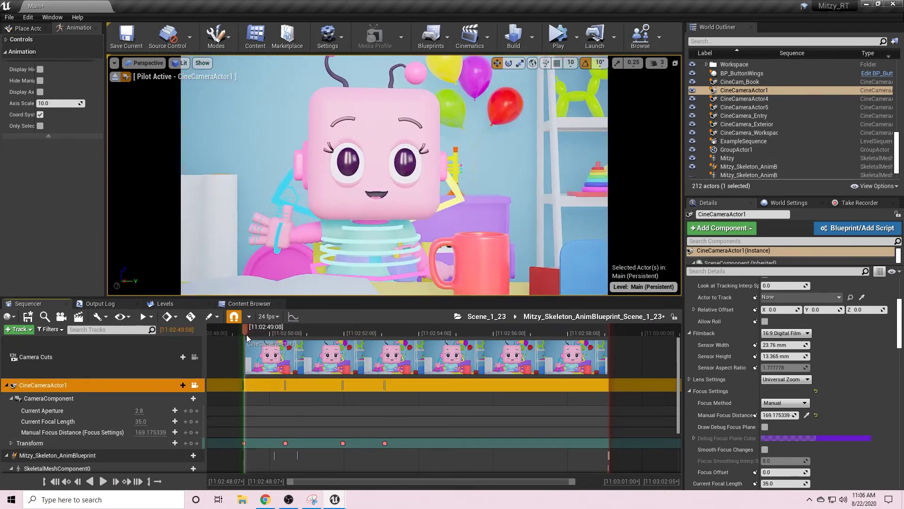
{"action": "left_click", "coordinate": [102, 481]}
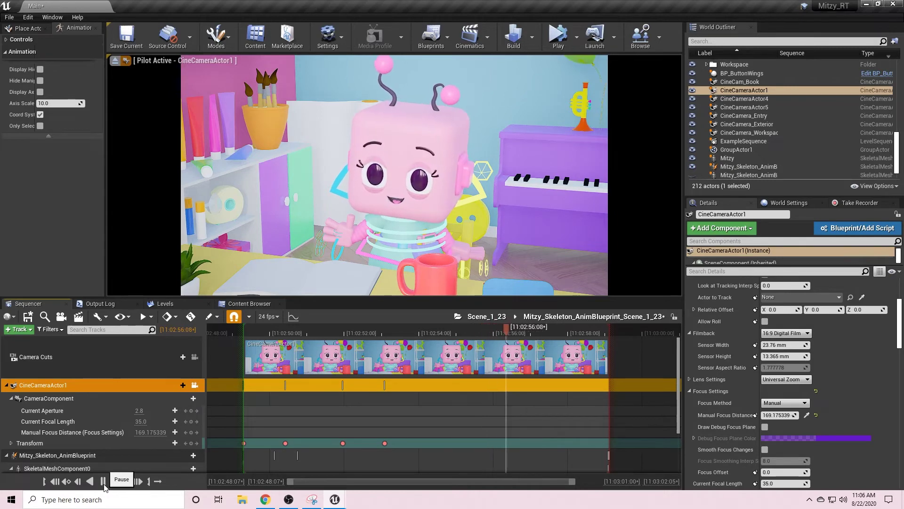
{"action": "left_click", "coordinate": [103, 481]}
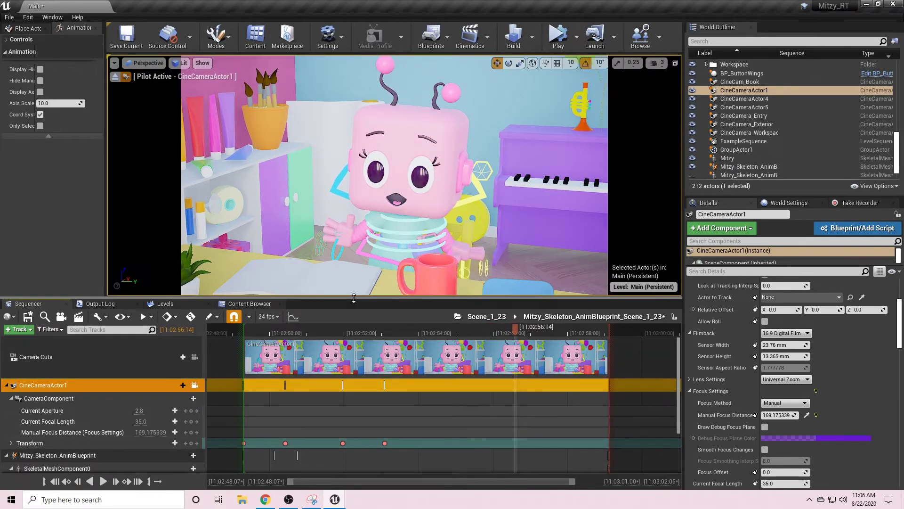
Step: Save the sequence and open the Movie Render Queue, positioning its window over the editor
{"action": "left_click", "coordinate": [41, 313]}
{"action": "left_click", "coordinate": [31, 311]}
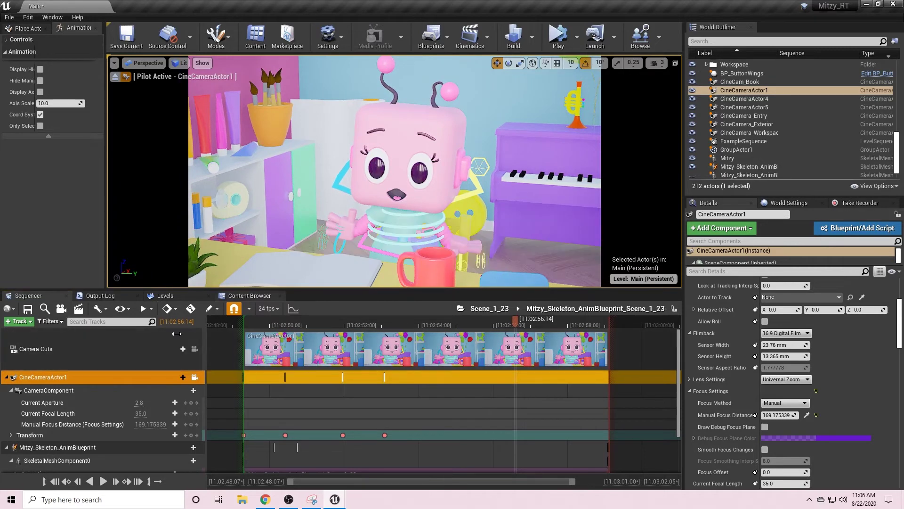
{"action": "left_click", "coordinate": [53, 17]}
{"action": "mouse_move", "coordinate": [60, 35]}
{"action": "left_click", "coordinate": [160, 35]}
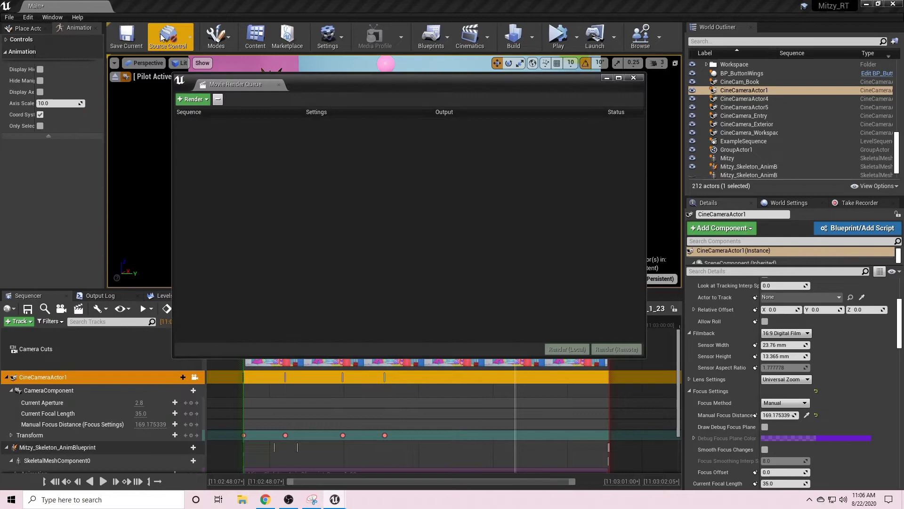
{"action": "left_click_drag", "start_coordinate": [332, 85], "coordinate": [371, 367]}
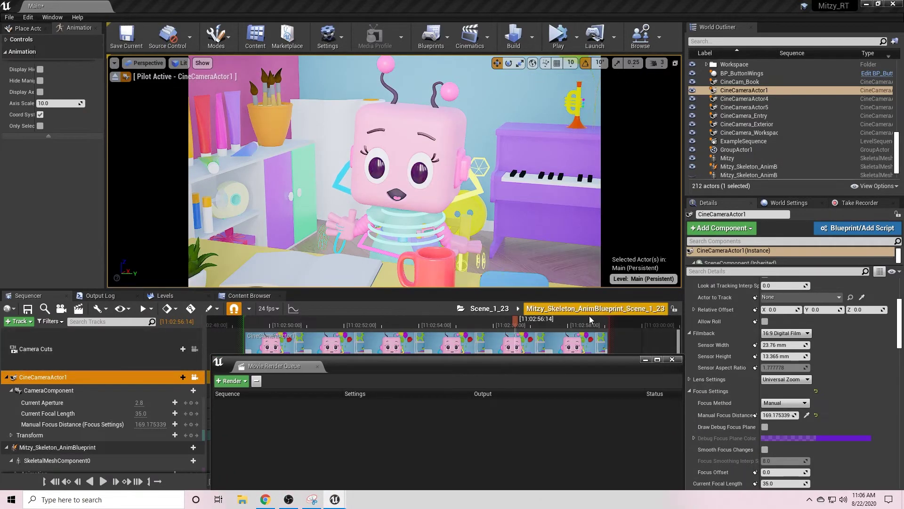
{"action": "left_click_drag", "start_coordinate": [478, 366], "coordinate": [474, 166]}
Step: Search the level sequences for 23 and add Scene_1_23 as a render job
{"action": "left_click", "coordinate": [234, 181]}
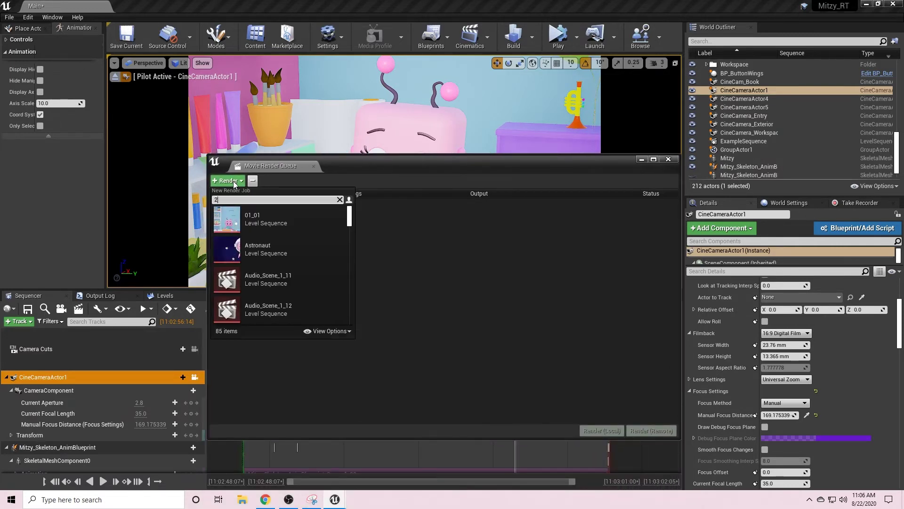
{"action": "type", "text": "3"}
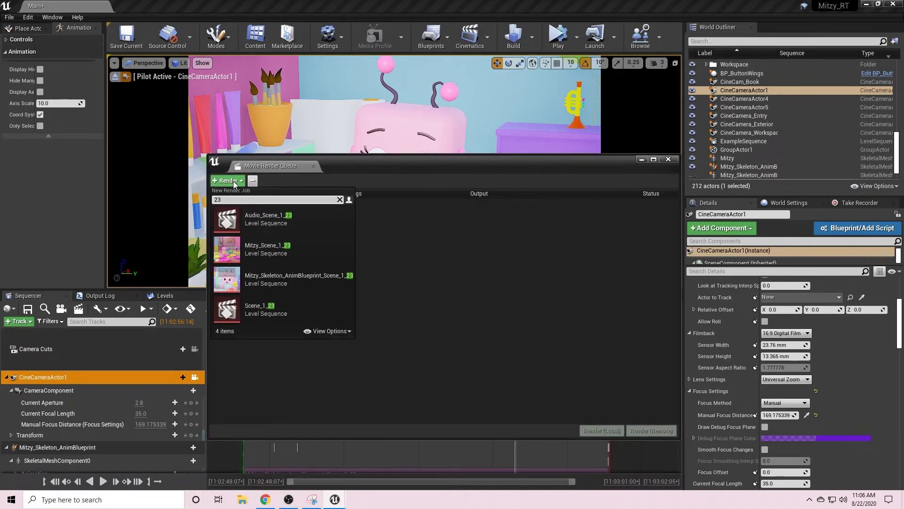
{"action": "left_click", "coordinate": [287, 309]}
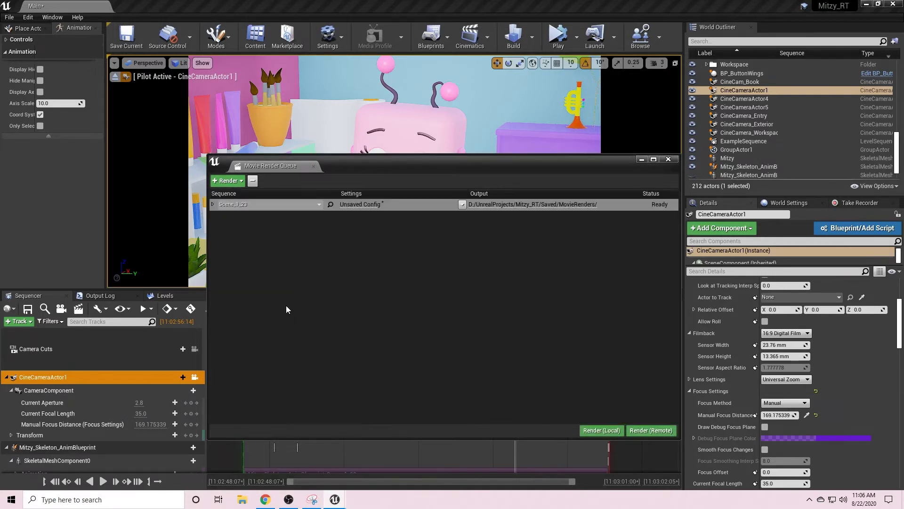
Step: Apply the PendingMoviePipelineConfig_Stills configuration to the Scene_1_23 render job
{"action": "left_click_drag", "start_coordinate": [417, 168], "coordinate": [334, 155]}
{"action": "left_click", "coordinate": [378, 192]}
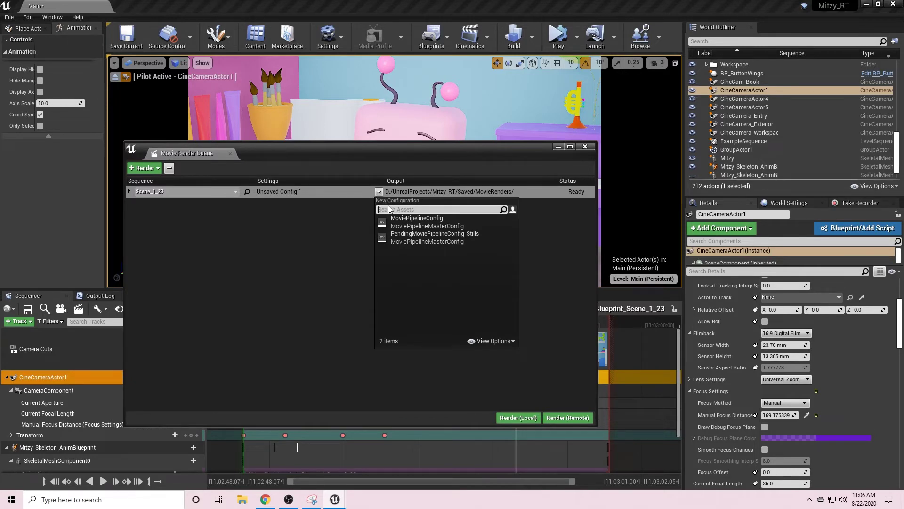
{"action": "left_click", "coordinate": [398, 236]}
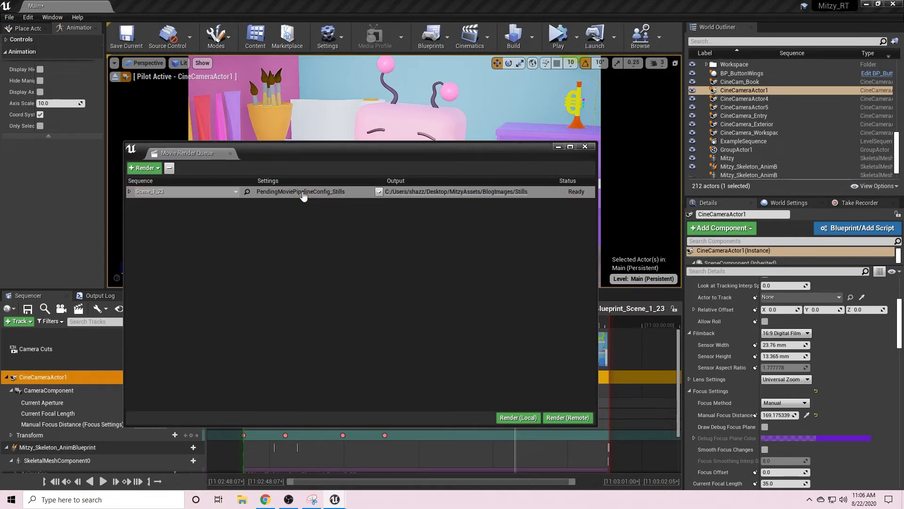
Step: Disable the job's PNG sequence output, enable the 16-bit EXR sequence, and review the anti-aliasing settings
{"action": "left_click", "coordinate": [302, 192]}
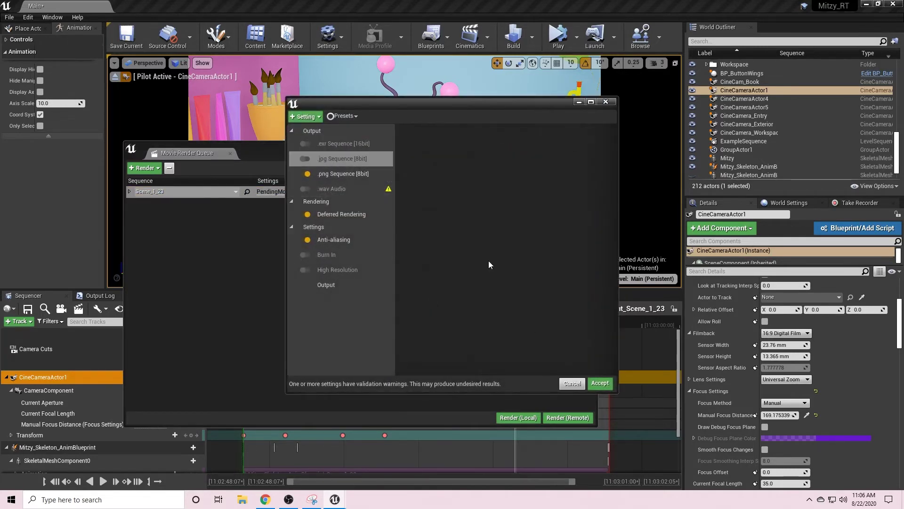
{"action": "left_click", "coordinate": [307, 174]}
{"action": "left_click", "coordinate": [330, 159]}
{"action": "left_click", "coordinate": [307, 144]}
{"action": "left_click", "coordinate": [348, 144]}
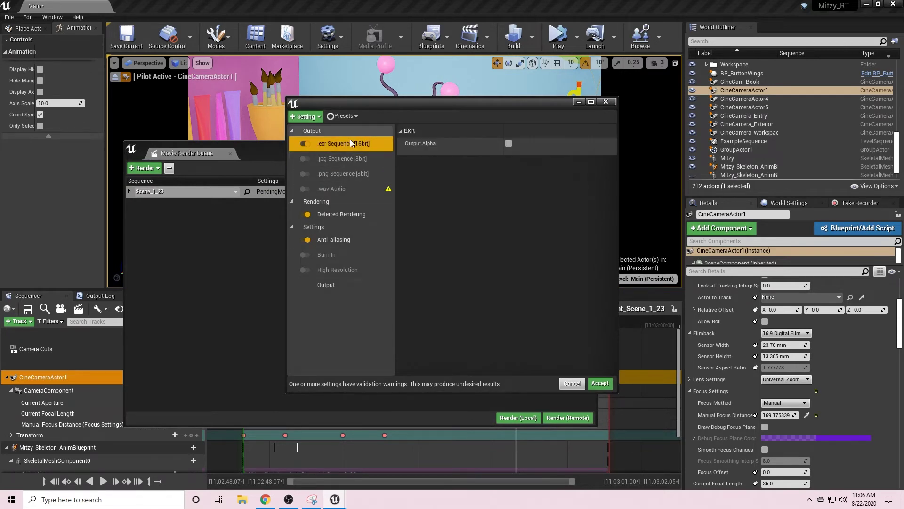
{"action": "left_click", "coordinate": [352, 225]}
{"action": "left_click", "coordinate": [344, 240]}
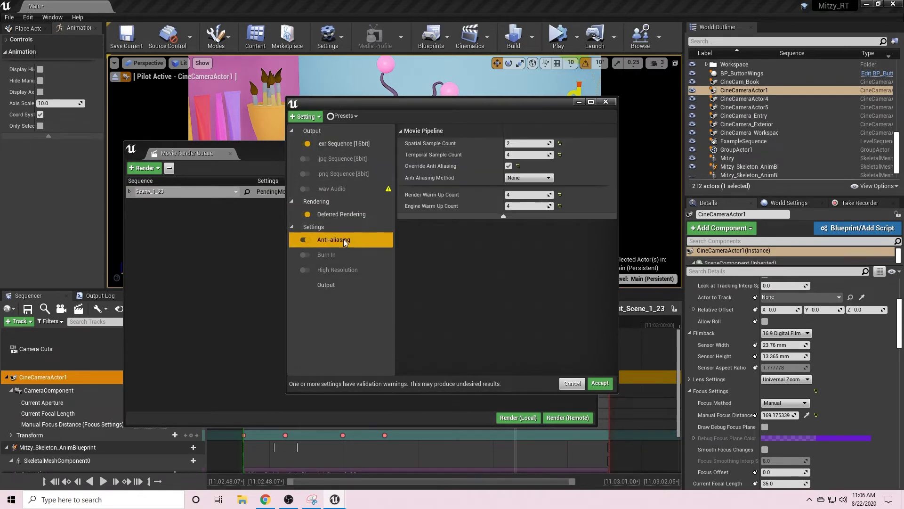
Step: Create a folder named 001_023 inside D:/Renders, make it the render job's output directory, and accept the settings
{"action": "left_click", "coordinate": [330, 284]}
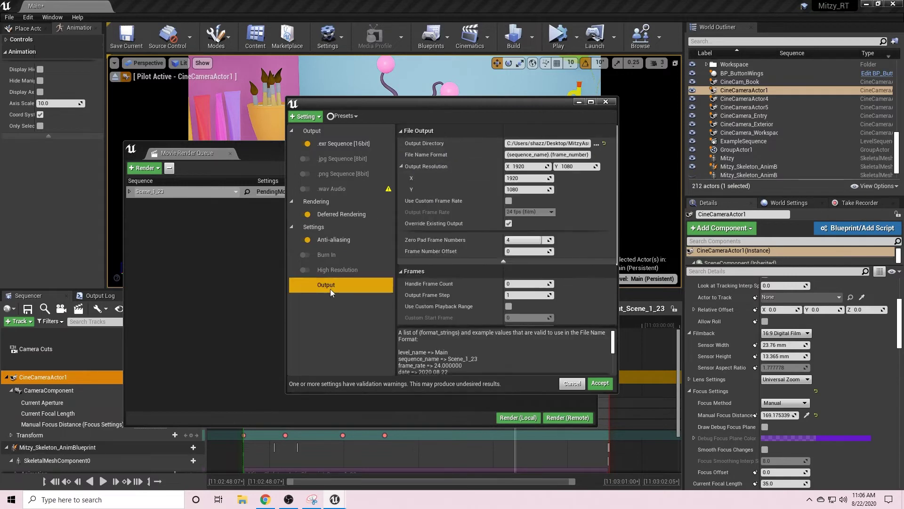
{"action": "left_click", "coordinate": [590, 147]}
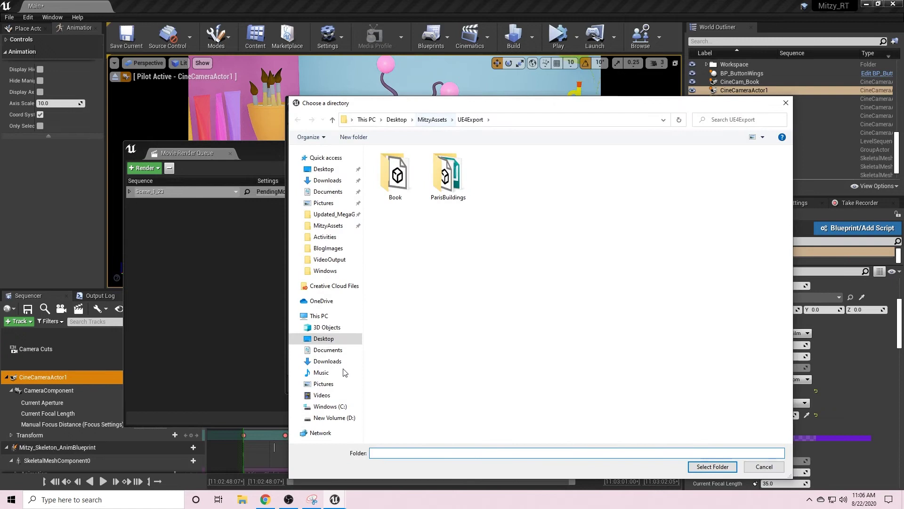
{"action": "left_click", "coordinate": [334, 417]}
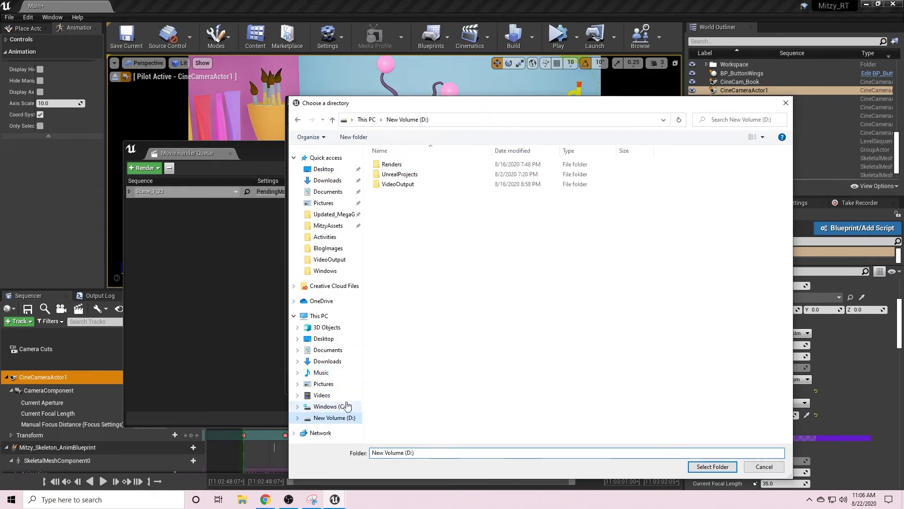
{"action": "double_click", "coordinate": [422, 160]}
{"action": "right_click", "coordinate": [446, 245]}
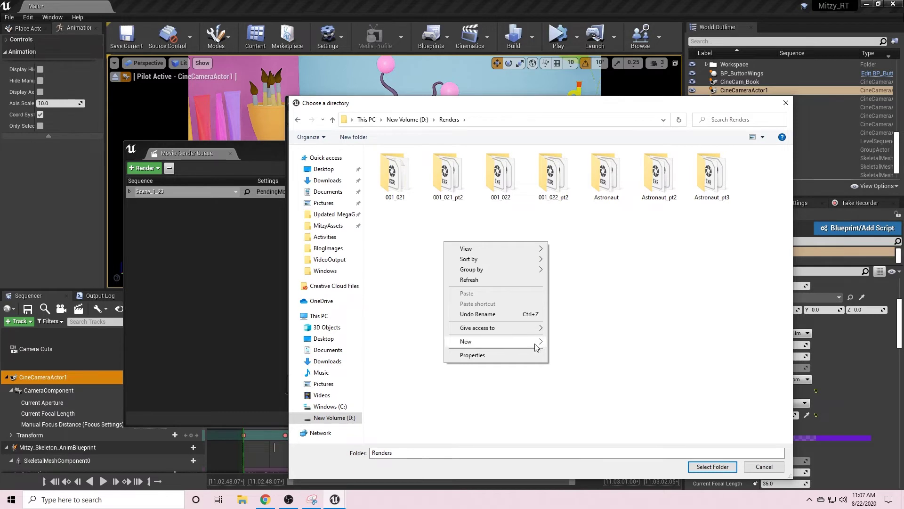
{"action": "left_click", "coordinate": [558, 342]}
{"action": "type", "text": "0"}
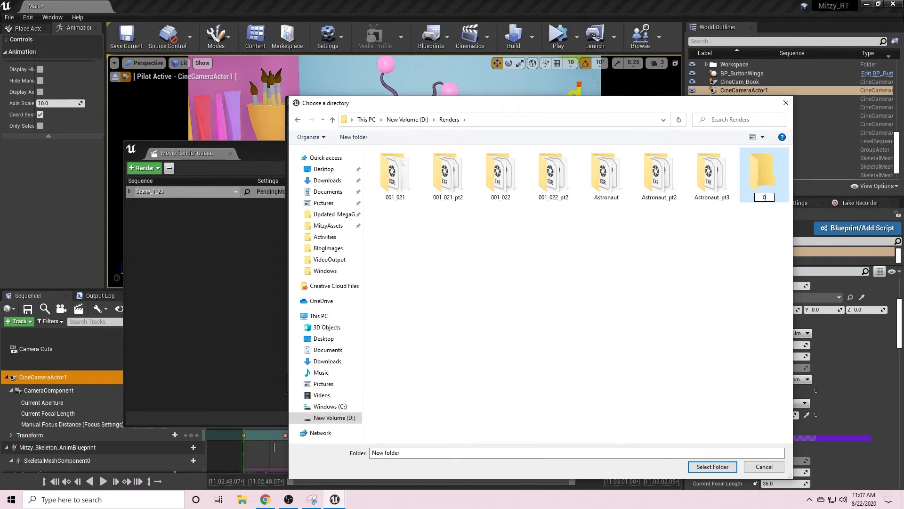
{"action": "type", "text": "01_"}
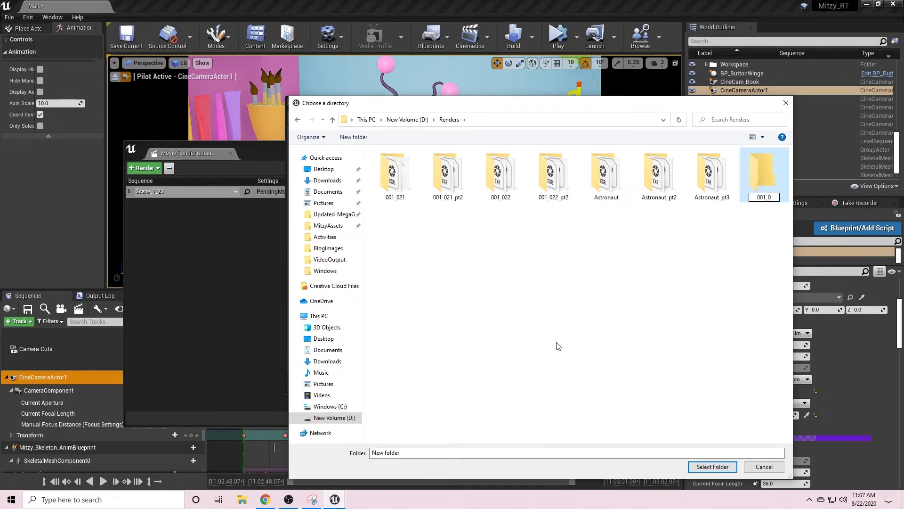
{"action": "type", "text": "023"}
{"action": "key", "text": "Return"}
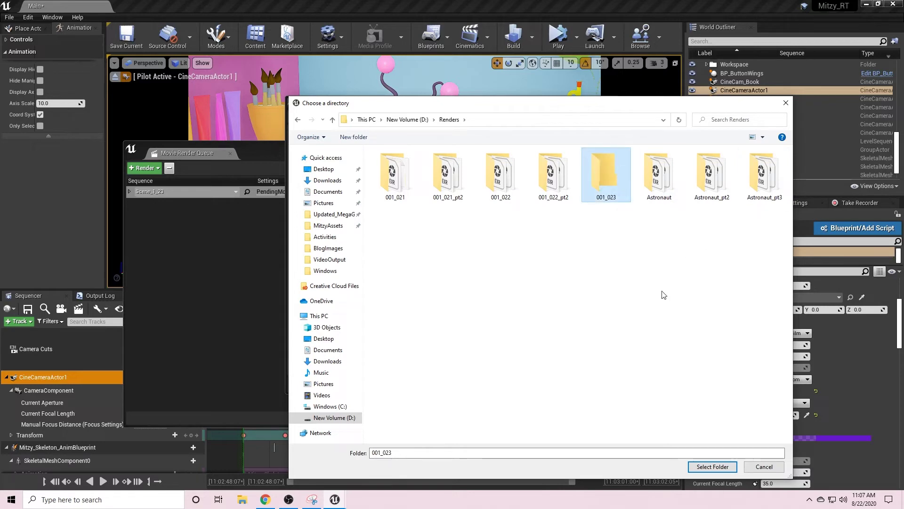
{"action": "left_click", "coordinate": [713, 467]}
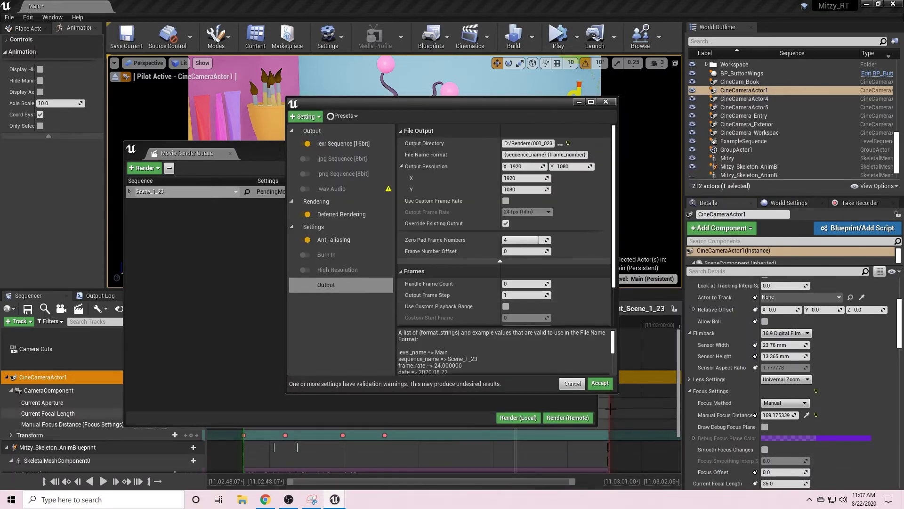
{"action": "left_click", "coordinate": [600, 383]}
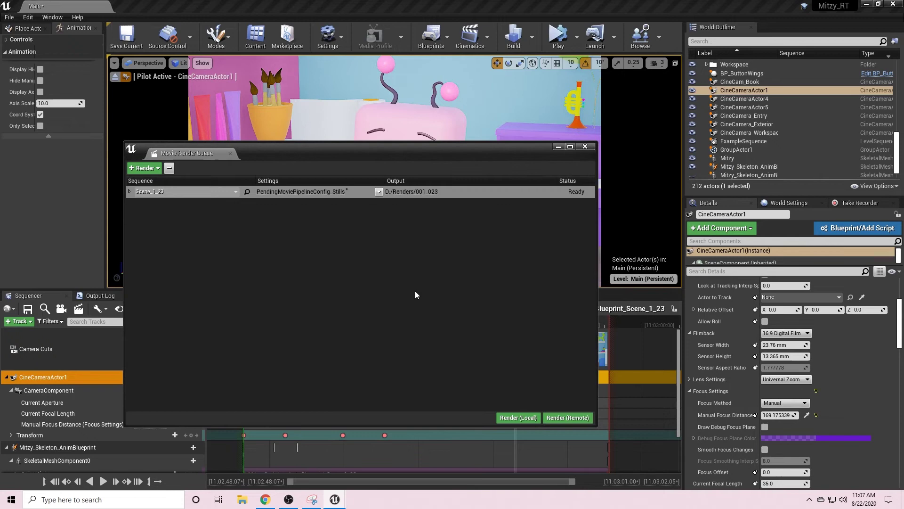
Step: Enable .wav Audio output in the Scene_1_23 job's settings and accept the change
{"action": "left_click", "coordinate": [319, 193]}
{"action": "left_click", "coordinate": [306, 189]}
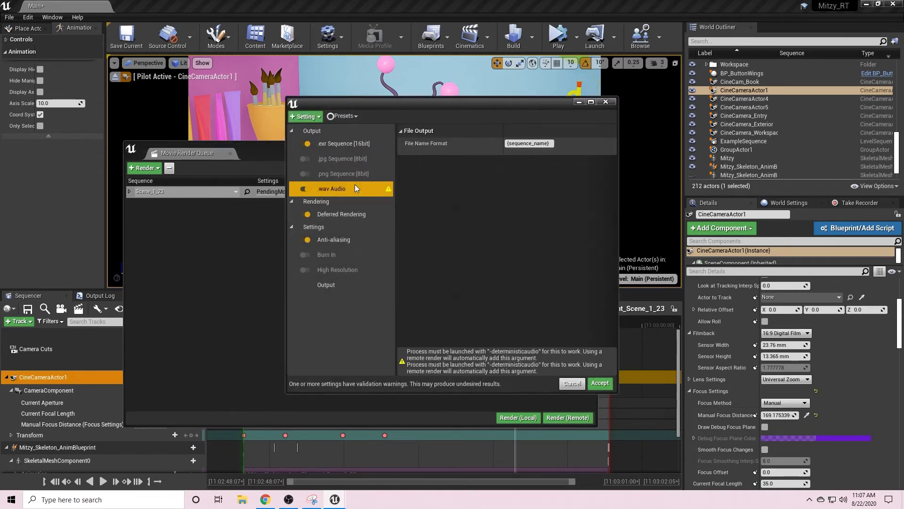
{"action": "left_click", "coordinate": [600, 383]}
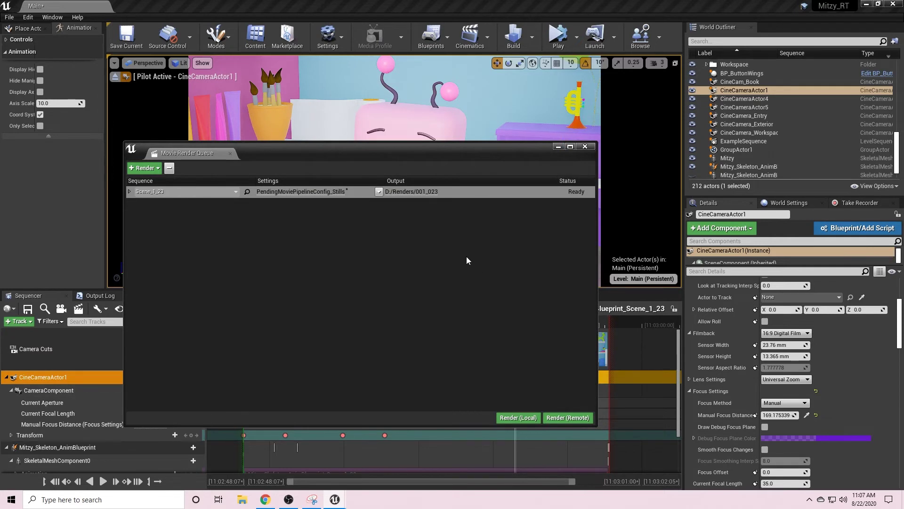
Step: Save all modified content and try a remote render of the Scene_1_23 job, then return to the editor
{"action": "left_click", "coordinate": [567, 418]}
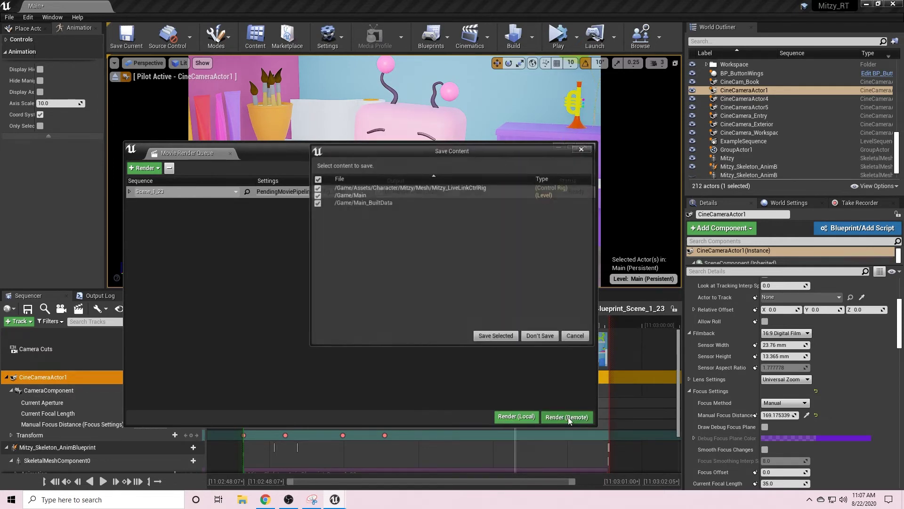
{"action": "left_click", "coordinate": [507, 339]}
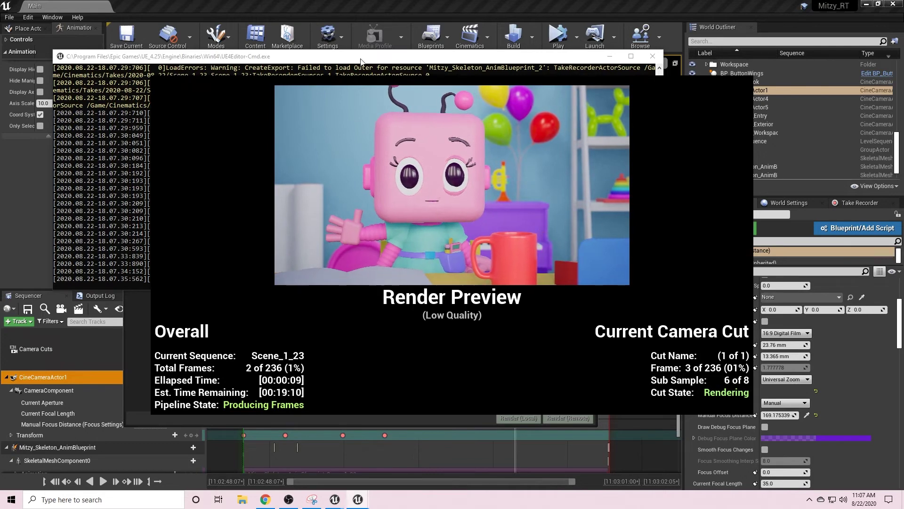
{"action": "key", "text": "alt+Tab"}
{"action": "key", "text": "alt+Tab"}
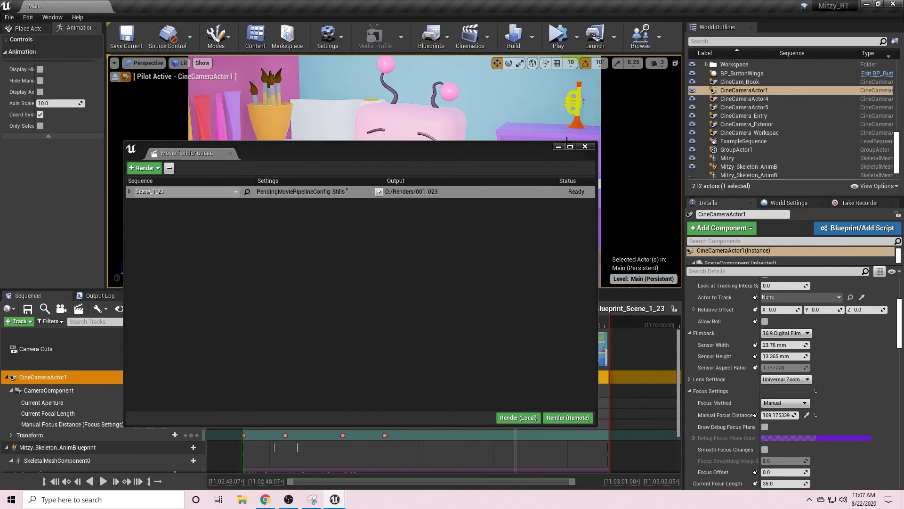
Step: Enable Actor Hidden In Game for the second Mitzy_Skeleton_AnimBlueprint actor, the one already hidden in the editor
{"action": "left_click", "coordinate": [558, 147]}
{"action": "scroll", "coordinate": [740, 160], "scroll_direction": "down", "scroll_amount": 1}
{"action": "left_click", "coordinate": [741, 158]}
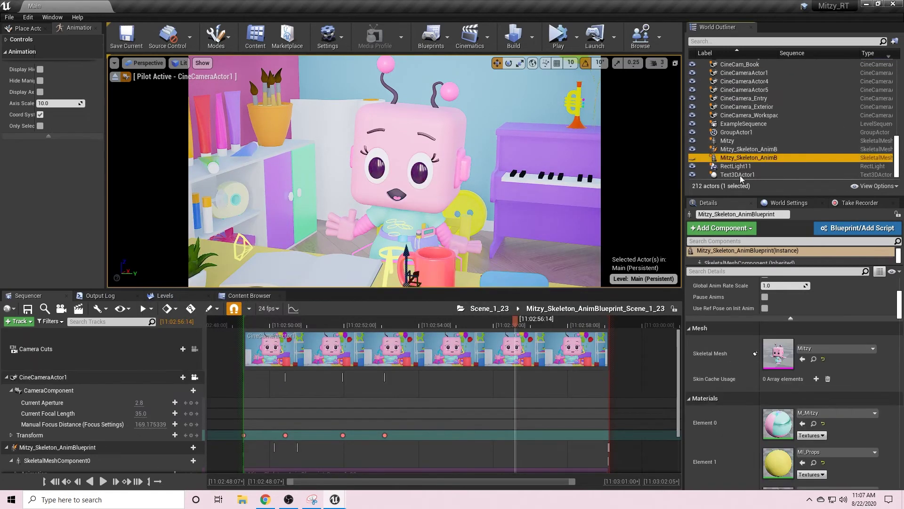
{"action": "left_click", "coordinate": [709, 270]}
{"action": "type", "text": "actor"}
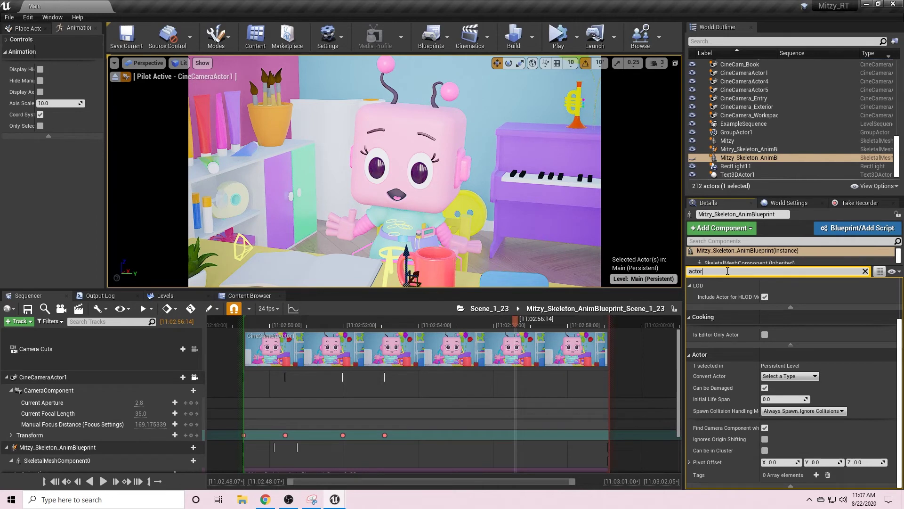
{"action": "type", "text": " hi"}
{"action": "left_click", "coordinate": [764, 330]}
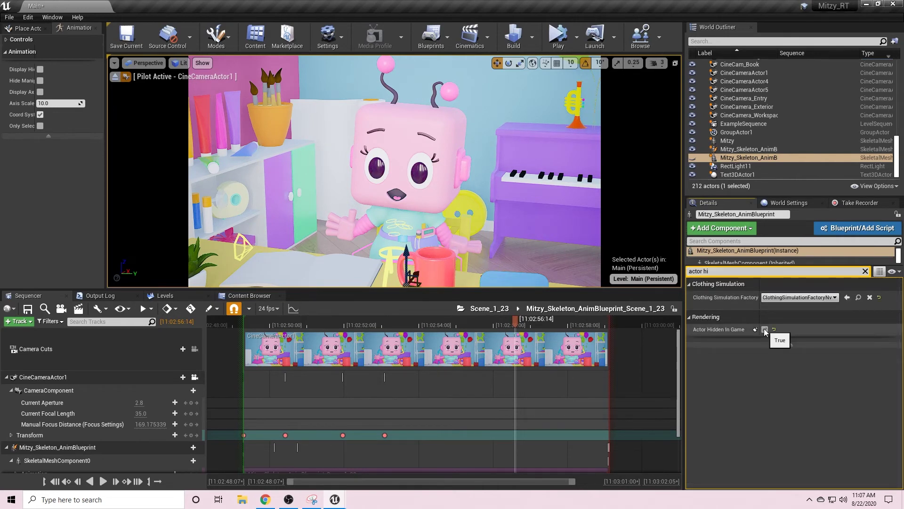
Step: Save the Main level and bring back the Movie Render Queue with the Scene_1_23 job
{"action": "left_click", "coordinate": [124, 32]}
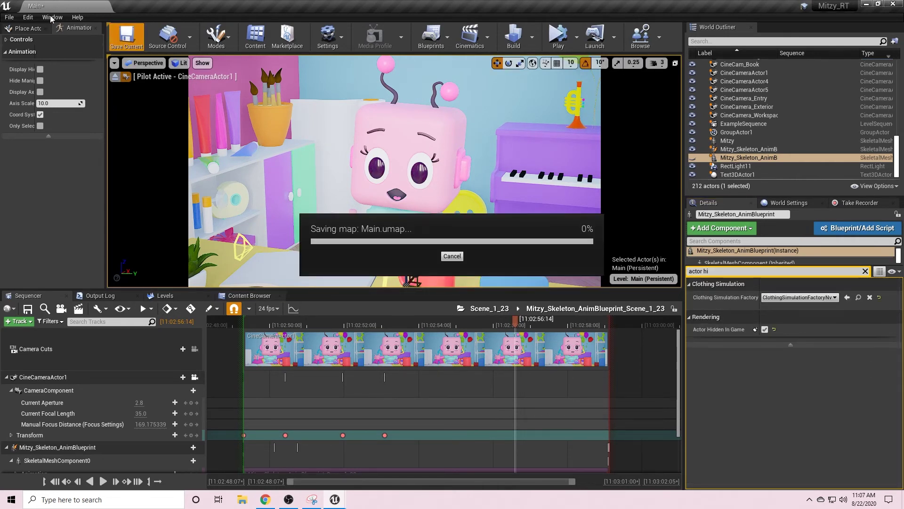
{"action": "left_click", "coordinate": [52, 18]}
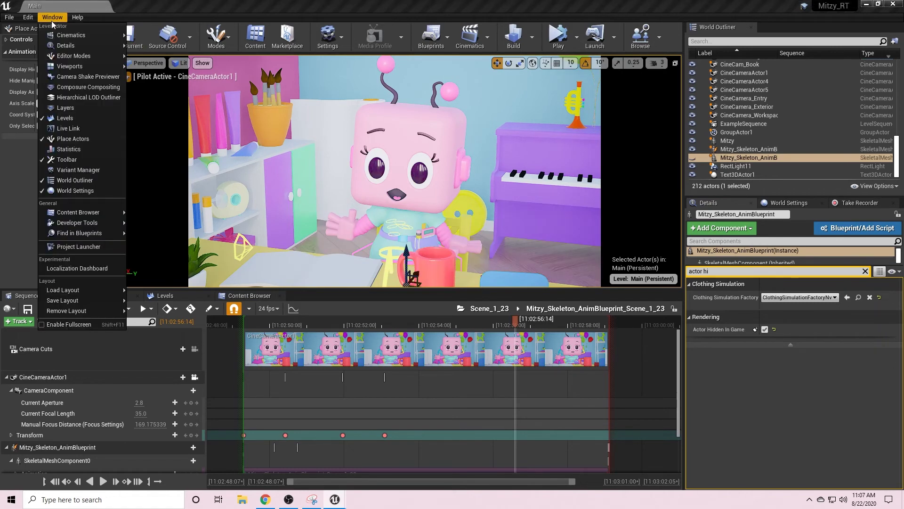
{"action": "mouse_move", "coordinate": [65, 38]}
{"action": "left_click", "coordinate": [171, 36]}
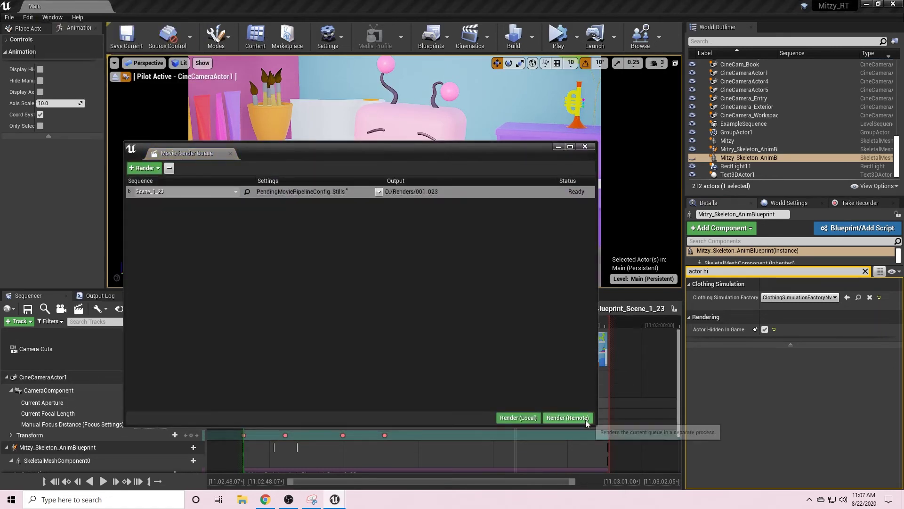